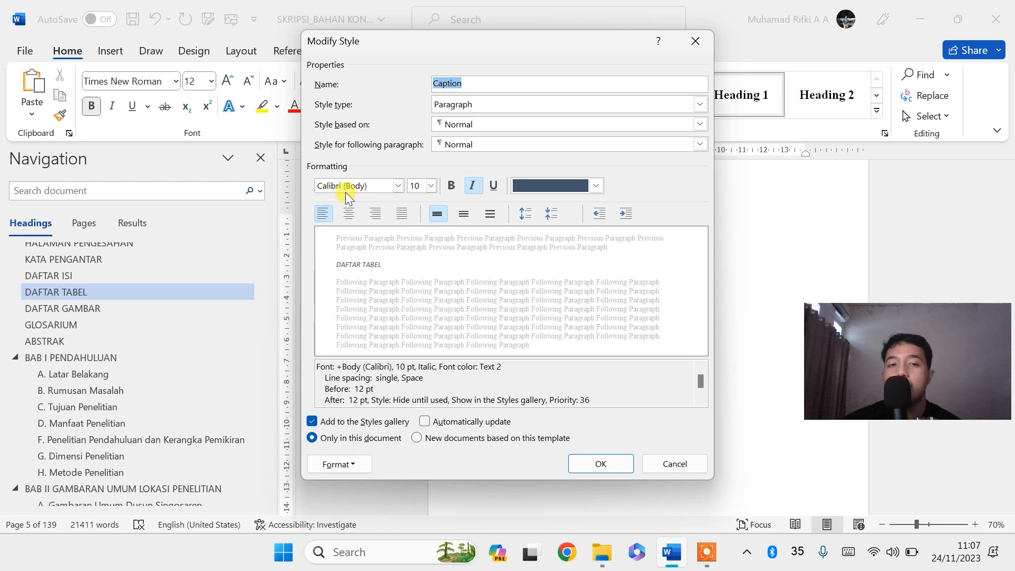
Step: Set the Caption style's font to Times New Roman, 12 pt, bold, not italic, in black
{"action": "left_click", "coordinate": [398, 185]}
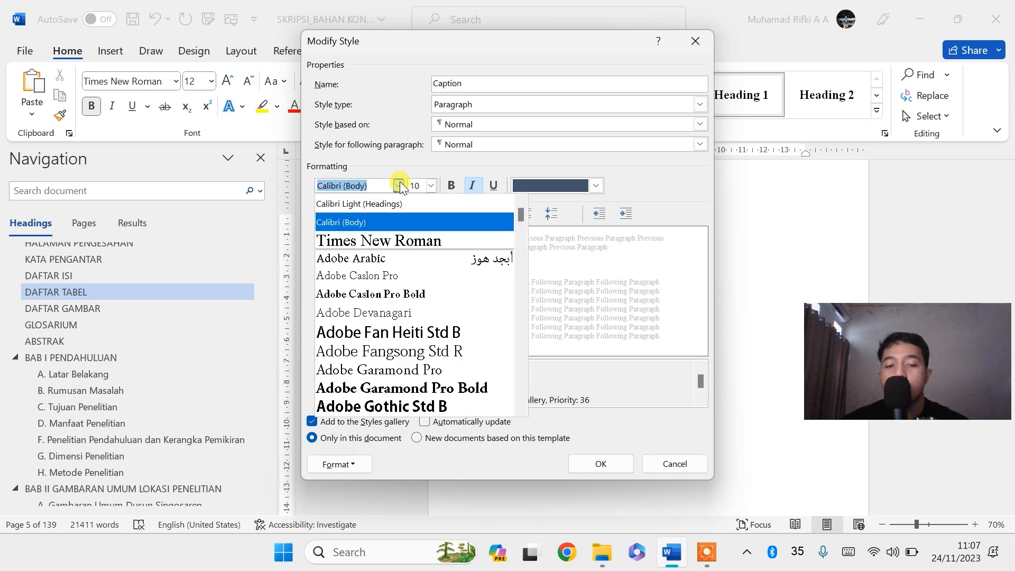
{"action": "left_click", "coordinate": [387, 237]}
{"action": "double_click", "coordinate": [418, 184]}
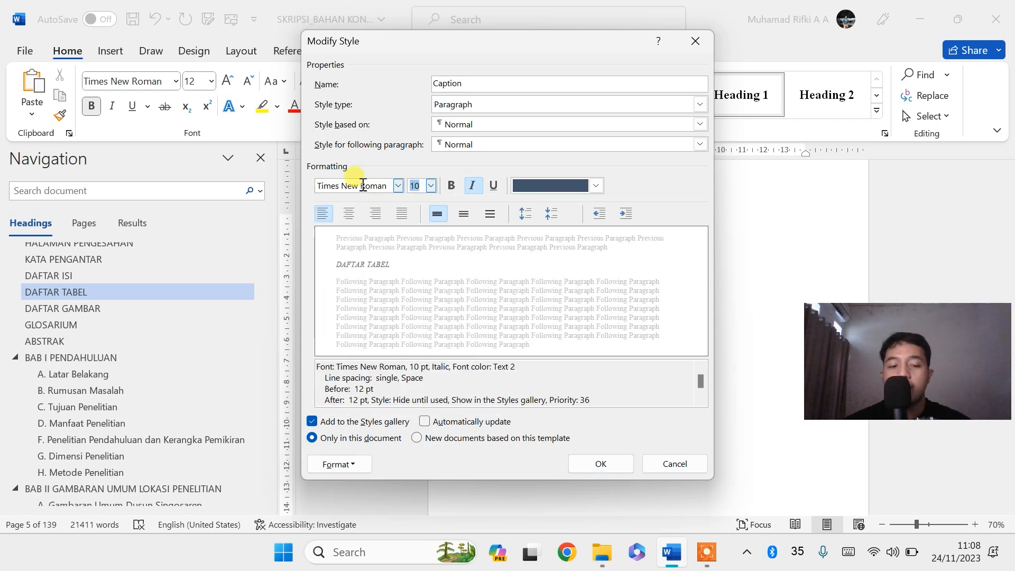
{"action": "type", "text": "12"}
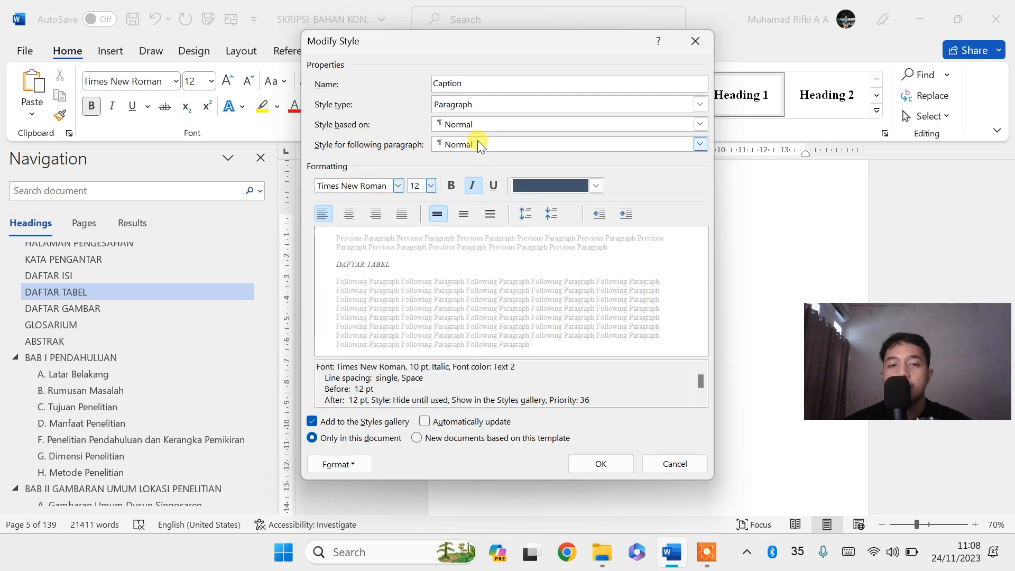
{"action": "left_click", "coordinate": [452, 185]}
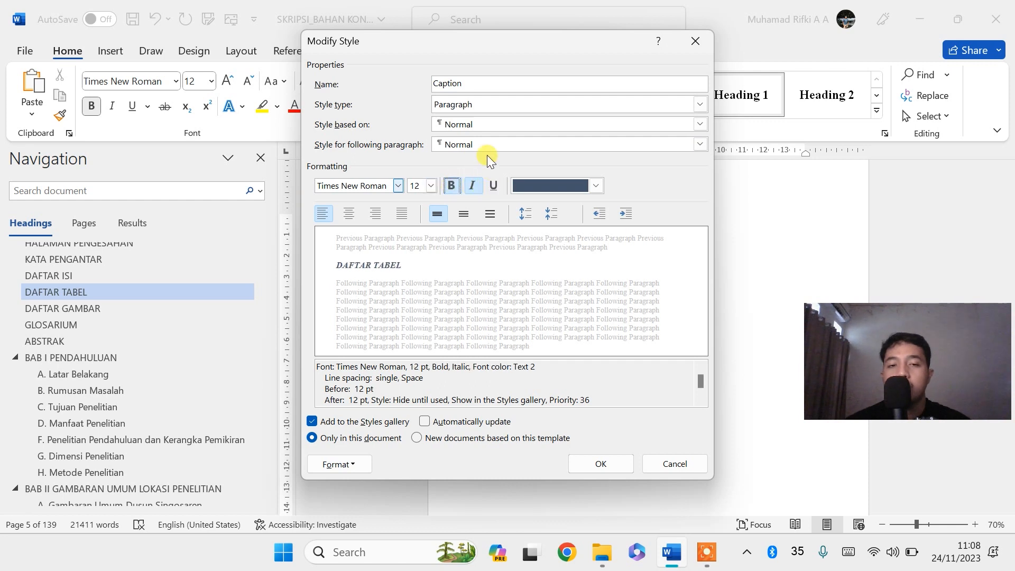
{"action": "left_click", "coordinate": [472, 184]}
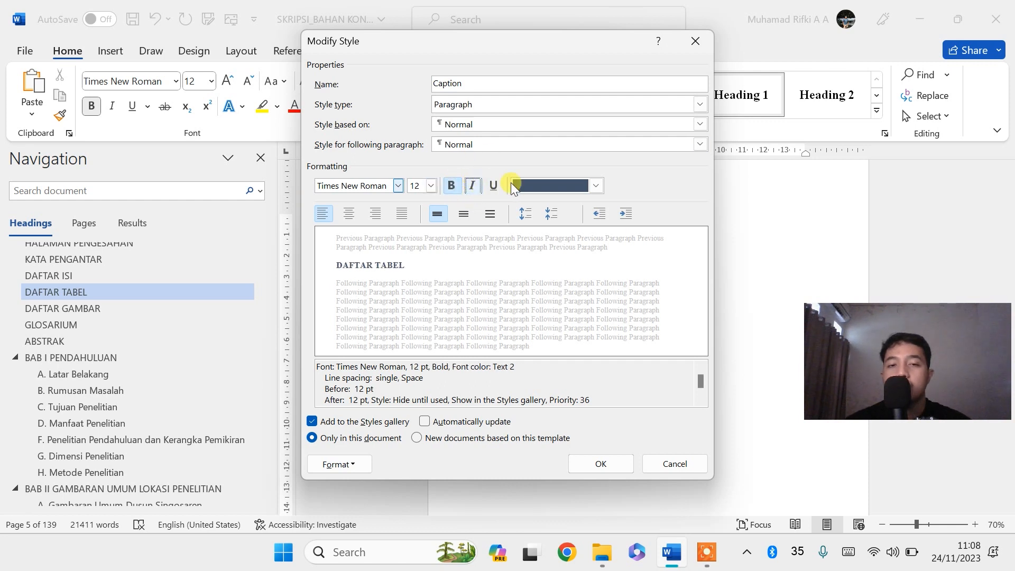
{"action": "left_click", "coordinate": [599, 185]}
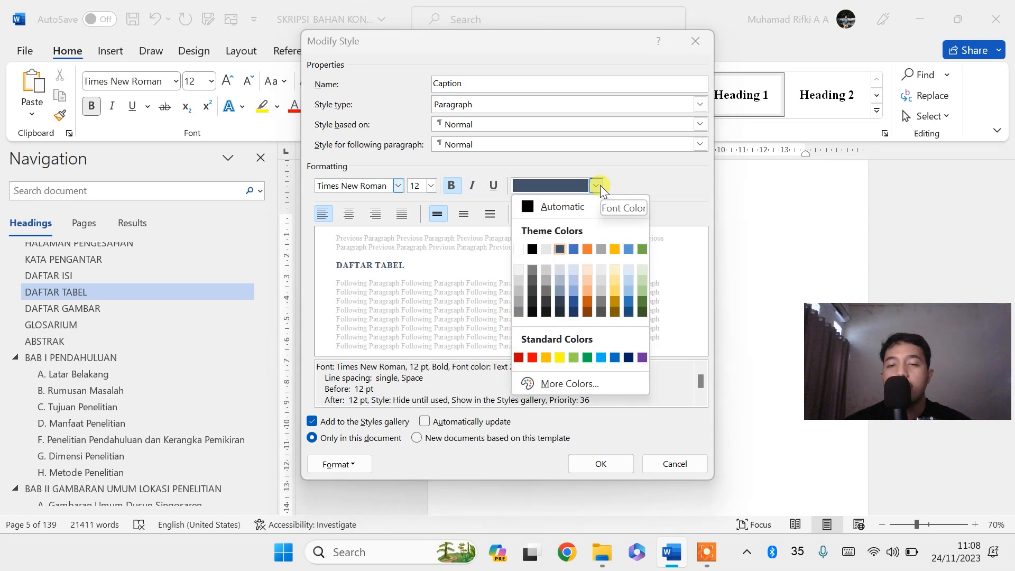
{"action": "left_click", "coordinate": [534, 248]}
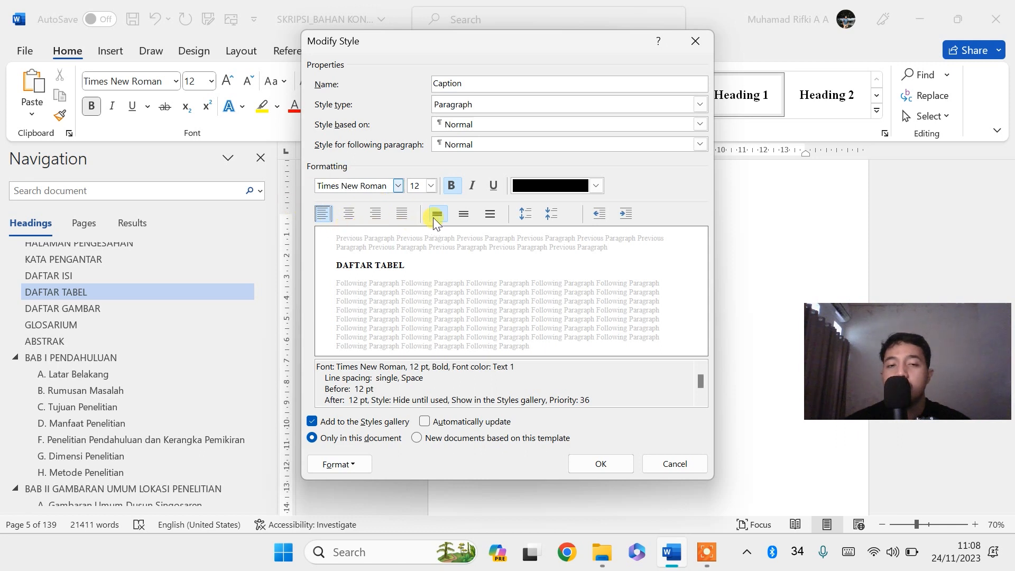
Step: Try centred alignment and 1.5 and double line spacing for the Caption style, returning to left-aligned and single
{"action": "left_click", "coordinate": [349, 214]}
{"action": "left_click", "coordinate": [325, 214]}
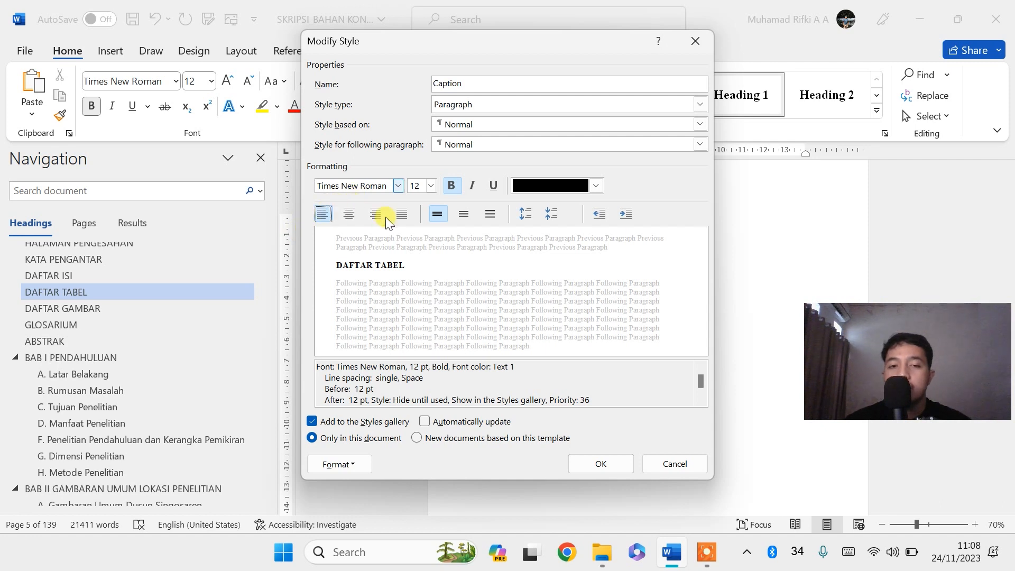
{"action": "left_click", "coordinate": [464, 215]}
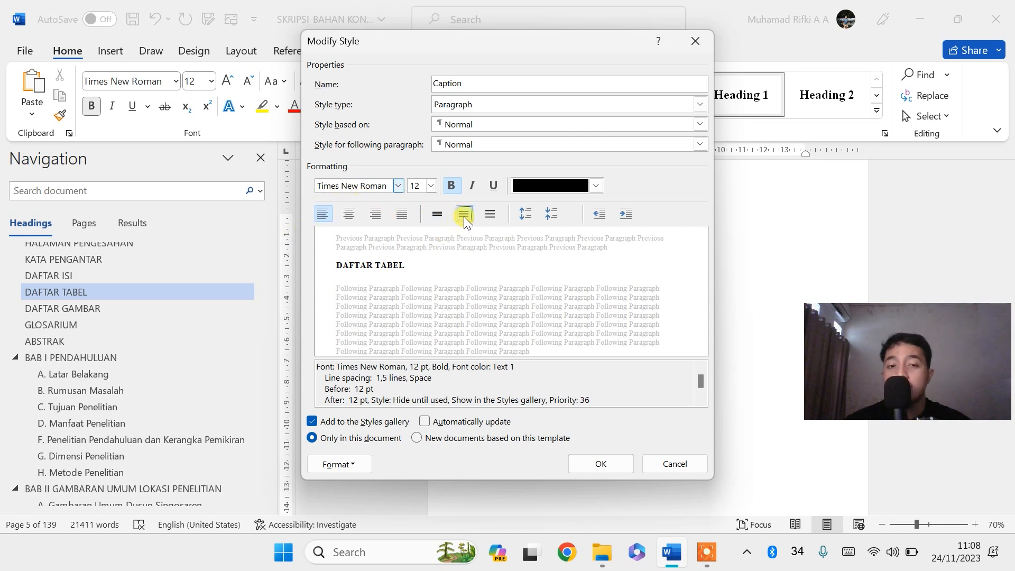
{"action": "left_click", "coordinate": [489, 212]}
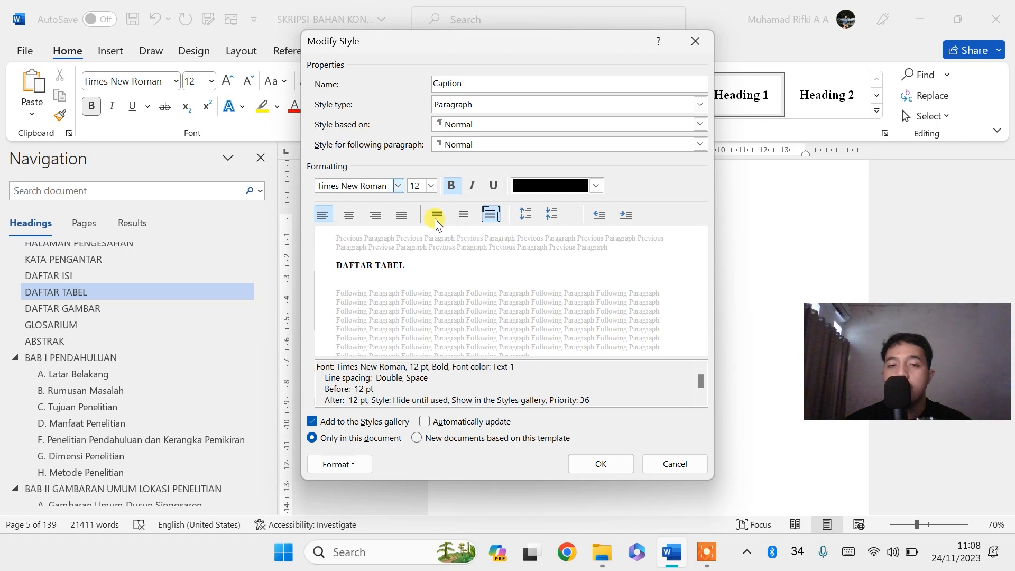
{"action": "left_click", "coordinate": [439, 217]}
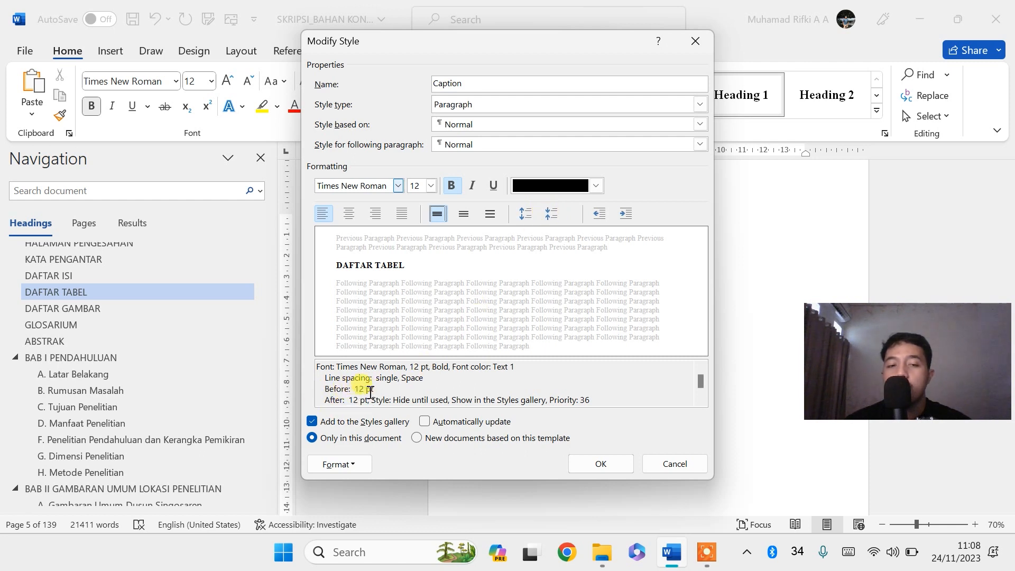
Step: Reduce the Caption style's paragraph spacing to 0 pt before and after, and apply the style changes
{"action": "left_click", "coordinate": [550, 210]}
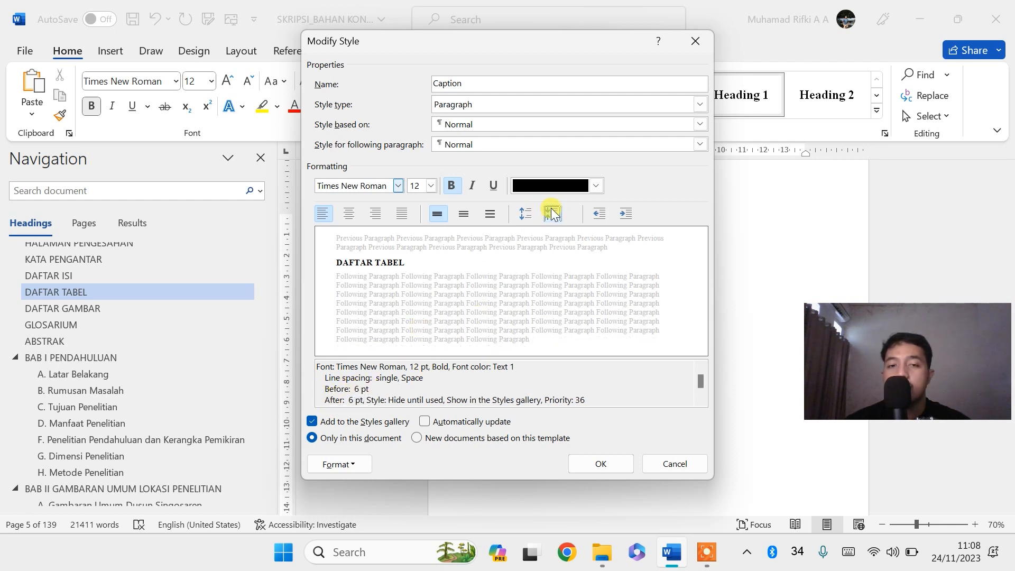
{"action": "left_click", "coordinate": [551, 210]}
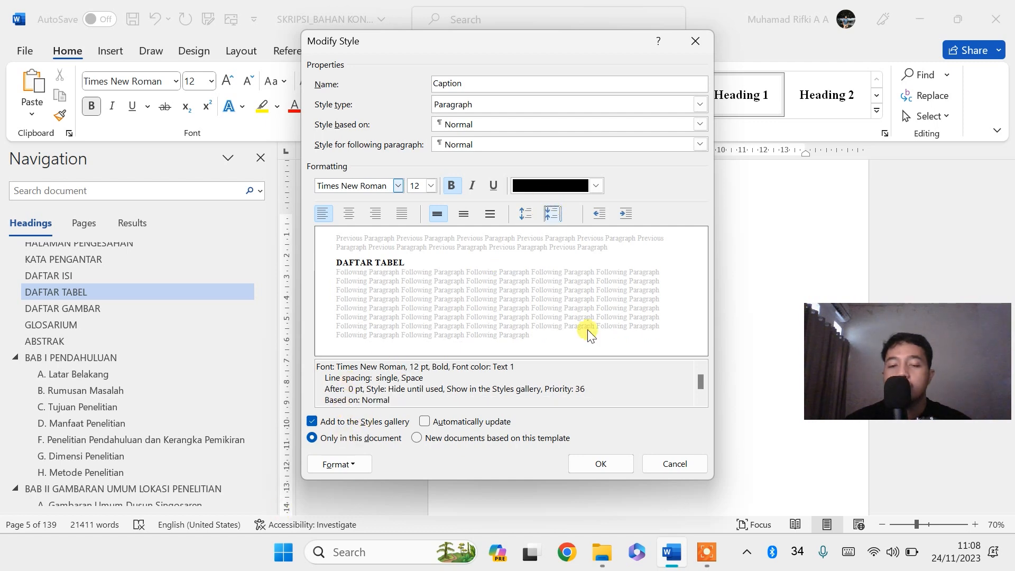
{"action": "left_click", "coordinate": [609, 463]}
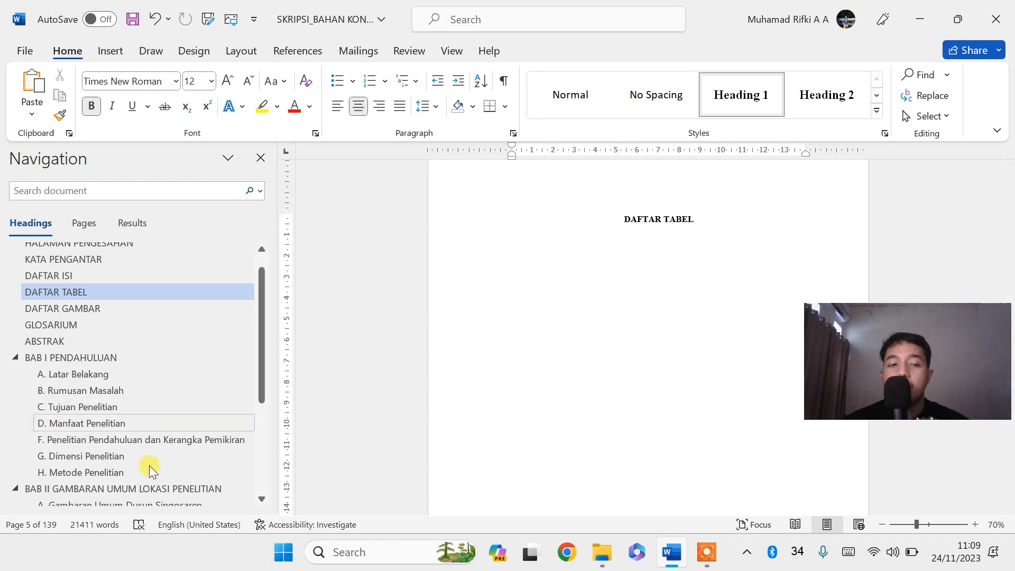
Step: Delete the manually written "Tabel 2.1" in front of "Contoh Tabel 1" above the table in BAB II section A
{"action": "scroll", "coordinate": [139, 385], "scroll_direction": "down", "scroll_amount": 2}
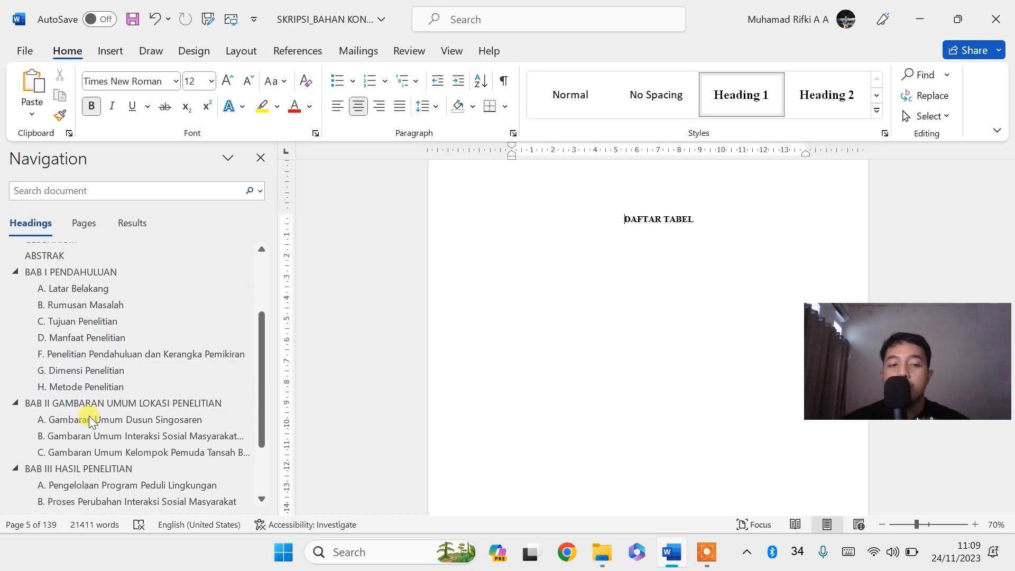
{"action": "left_click", "coordinate": [74, 405]}
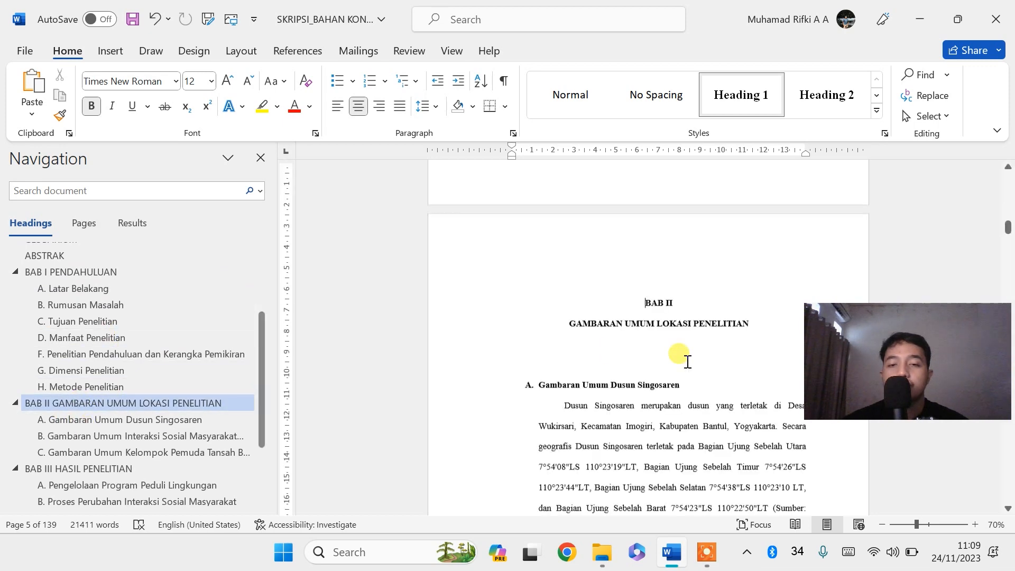
{"action": "scroll", "coordinate": [682, 360], "scroll_direction": "down", "scroll_amount": 5}
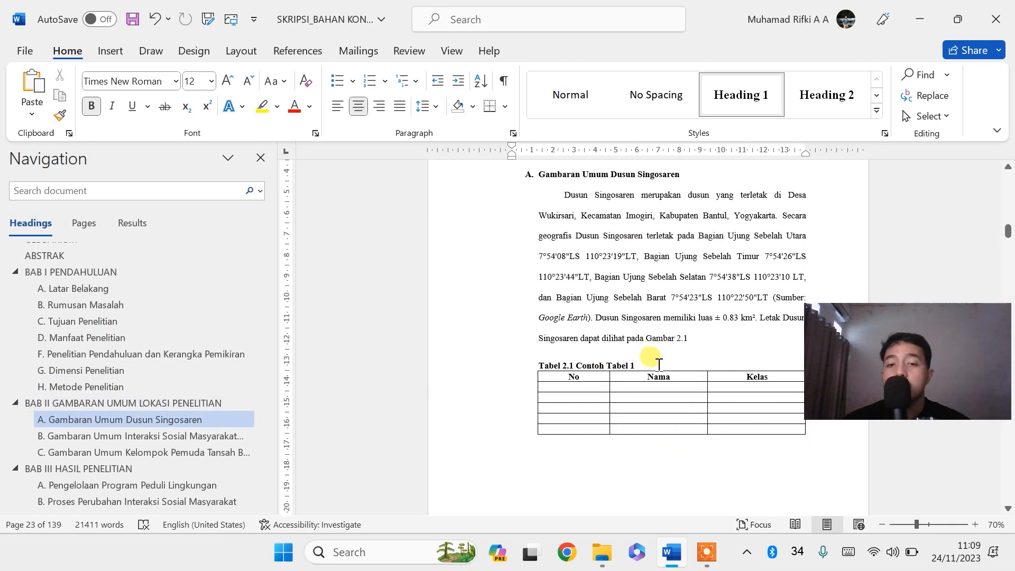
{"action": "scroll", "coordinate": [581, 356], "scroll_direction": "down", "scroll_amount": 2}
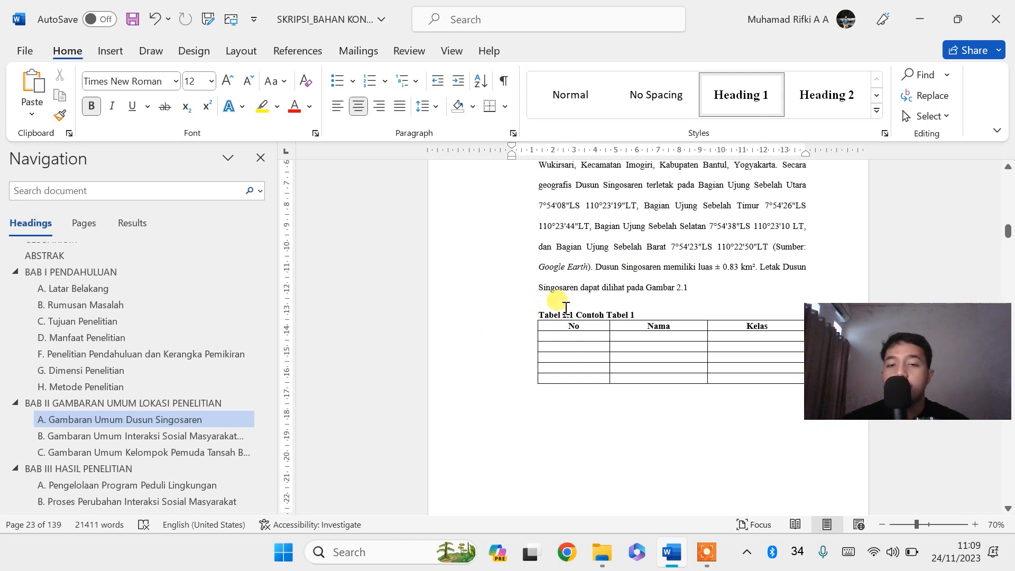
{"action": "left_click_drag", "start_coordinate": [572, 315], "coordinate": [522, 312]}
{"action": "key", "text": "BackSpace"}
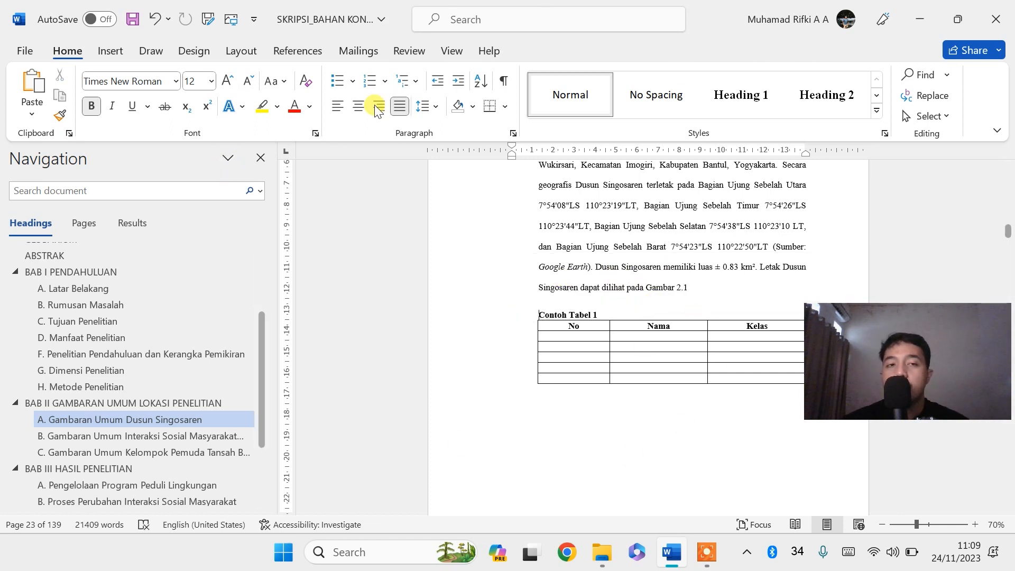
Step: Insert an automatically numbered caption in front of "Contoh Tabel 1" using a new label named "Tabel 2."
{"action": "left_click", "coordinate": [316, 52]}
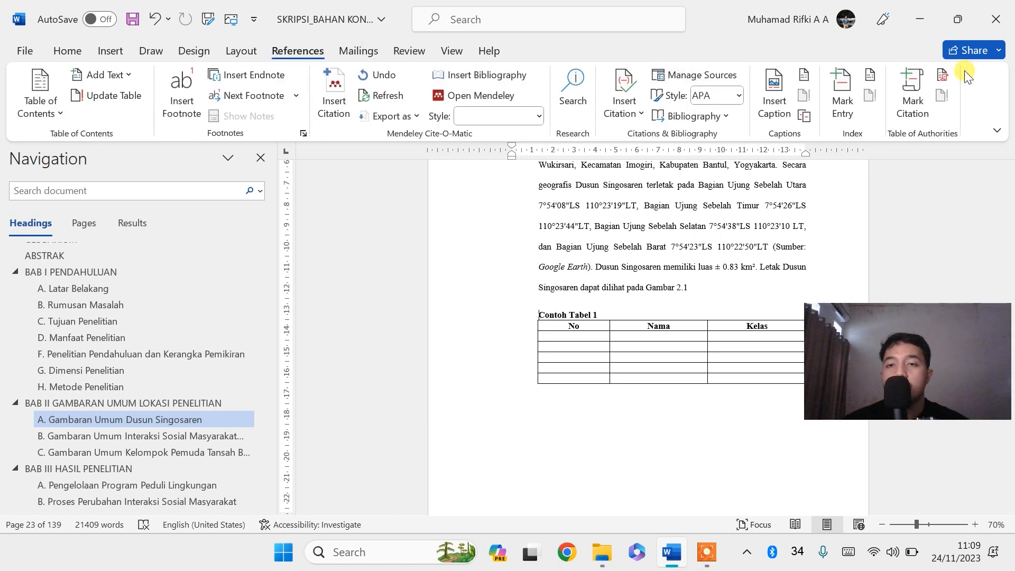
{"action": "left_click", "coordinate": [769, 93]}
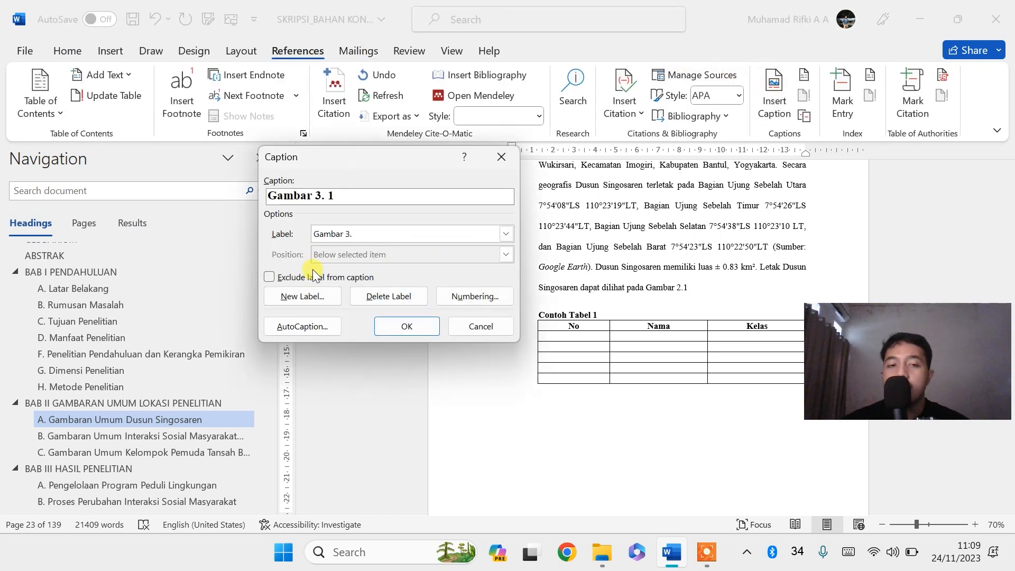
{"action": "left_click", "coordinate": [311, 298]}
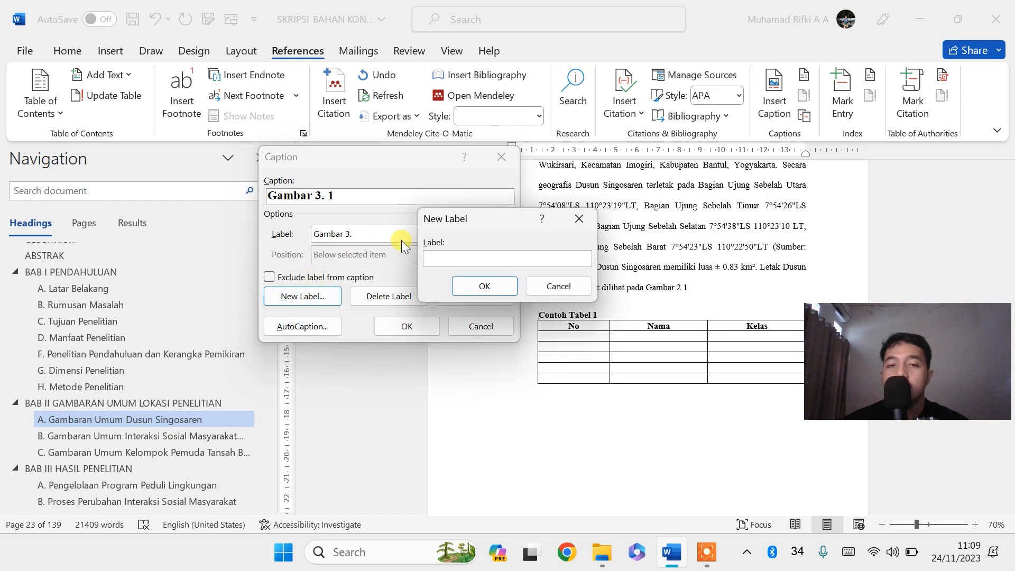
{"action": "type", "text": "Tabel"}
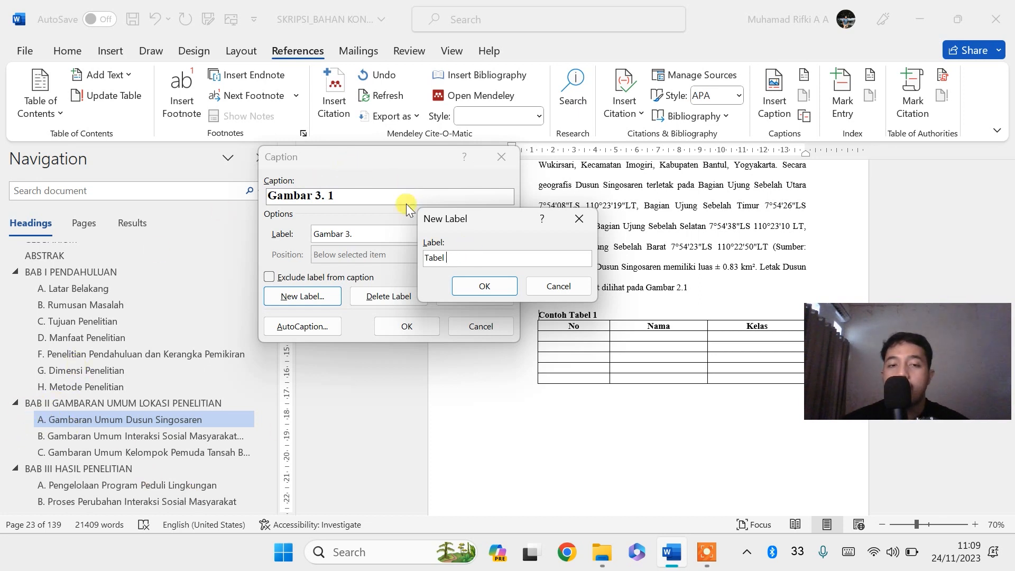
{"action": "type", "text": "2"}
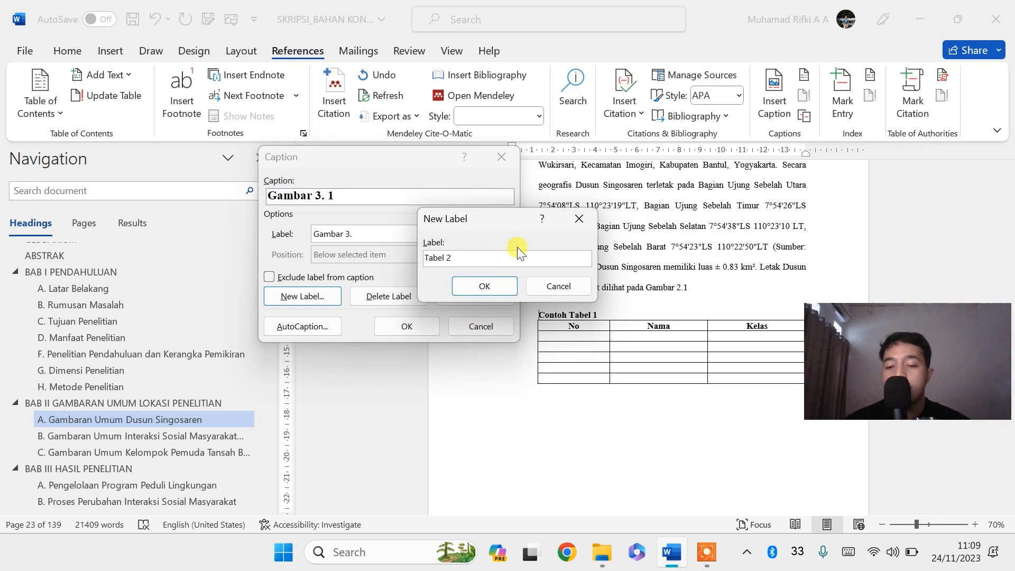
{"action": "key", "text": "BackSpace"}
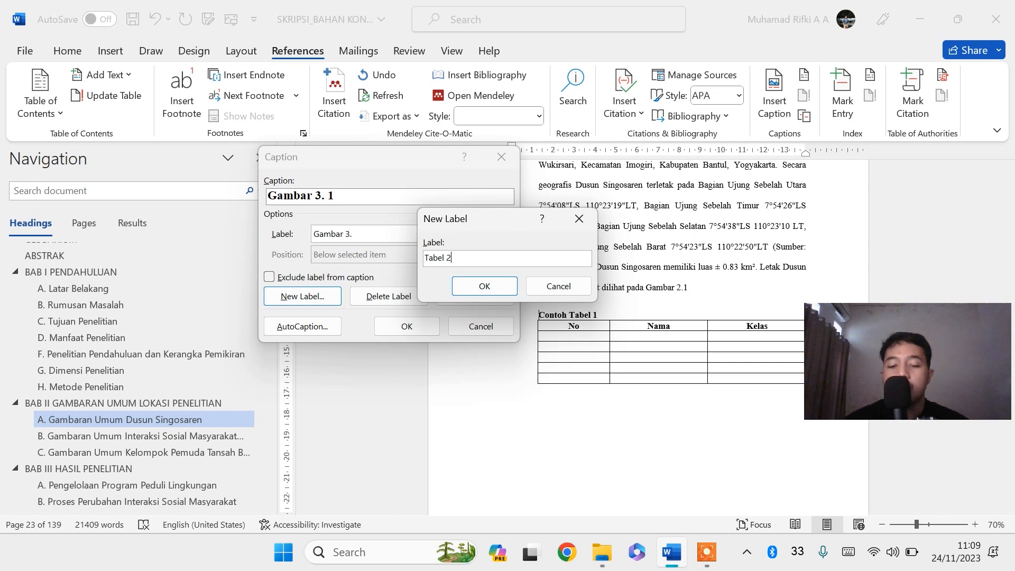
{"action": "type", "text": "."}
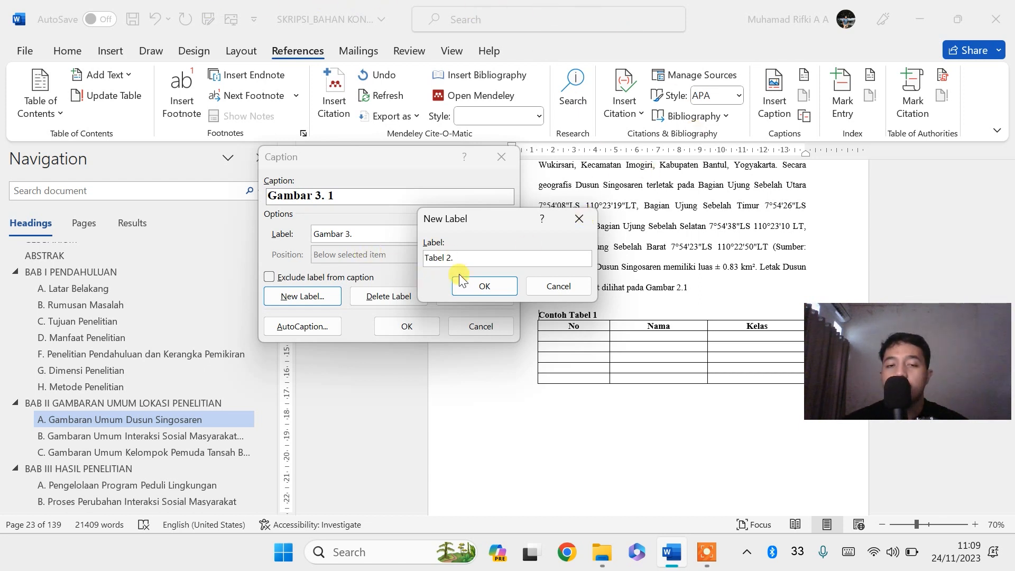
{"action": "left_click", "coordinate": [485, 286]}
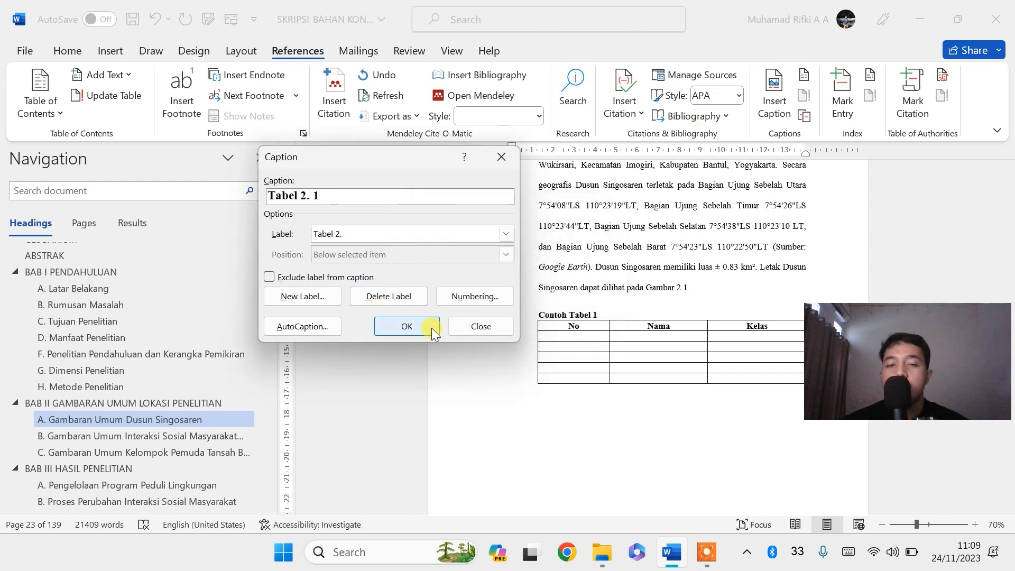
{"action": "left_click", "coordinate": [407, 326]}
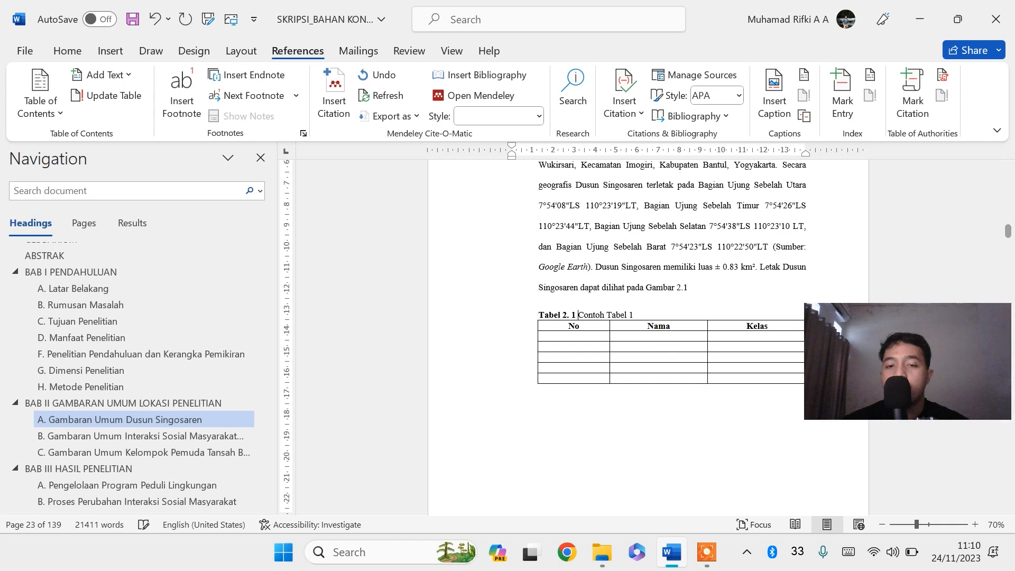
Step: Make the whole caption line above the first table in BAB II bold
{"action": "left_click_drag", "start_coordinate": [654, 313], "coordinate": [538, 314]}
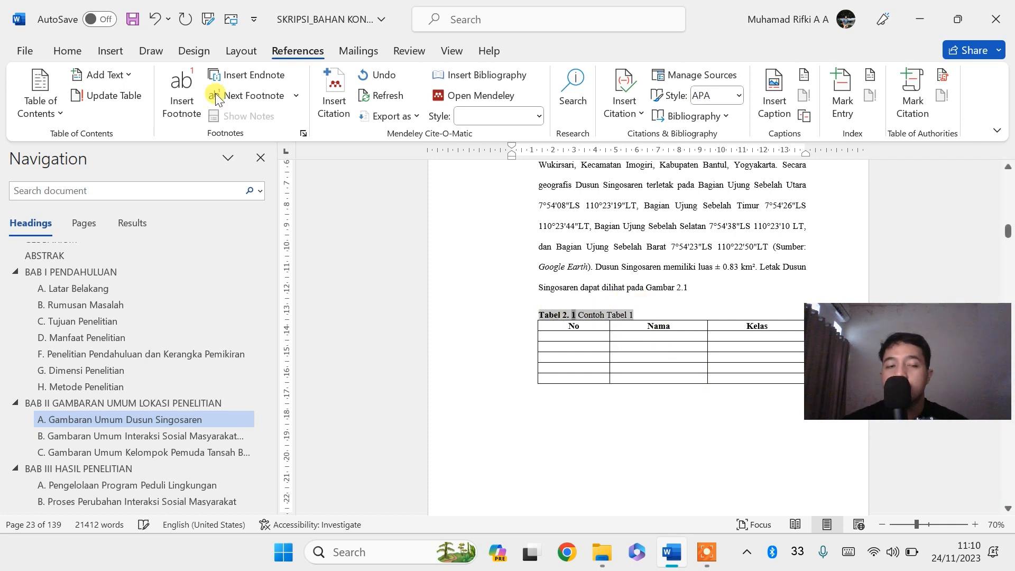
{"action": "left_click", "coordinate": [67, 51]}
{"action": "left_click", "coordinate": [91, 105]}
{"action": "left_click", "coordinate": [90, 101]}
{"action": "left_click", "coordinate": [677, 290]}
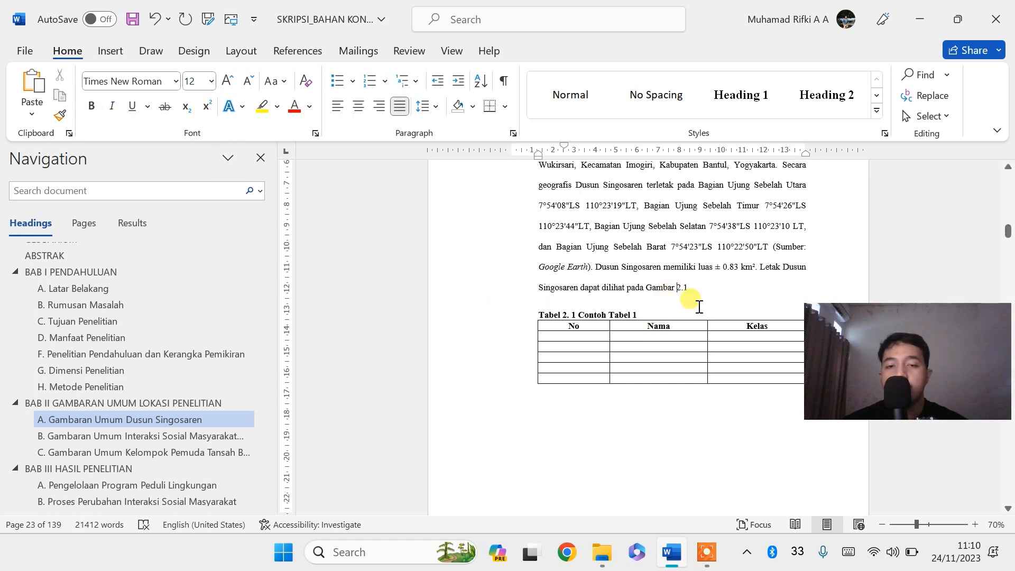
Step: Delete the manually written "Tabel 2.2" in front of "Contoh Tabel 2" above the table in BAB II section B
{"action": "scroll", "coordinate": [661, 307], "scroll_direction": "down", "scroll_amount": 5}
{"action": "scroll", "coordinate": [627, 308], "scroll_direction": "down", "scroll_amount": 15}
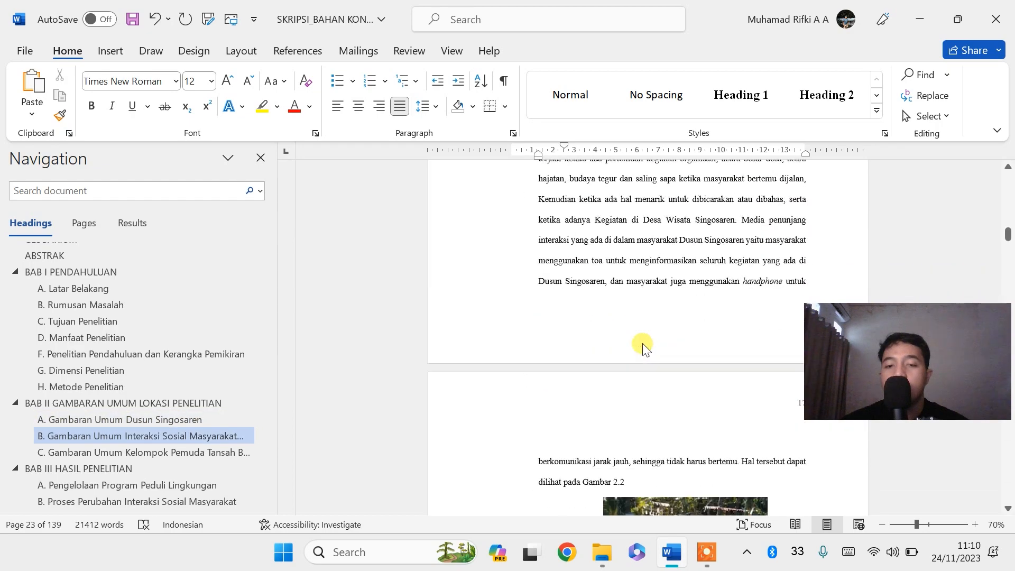
{"action": "scroll", "coordinate": [642, 344], "scroll_direction": "down", "scroll_amount": 13}
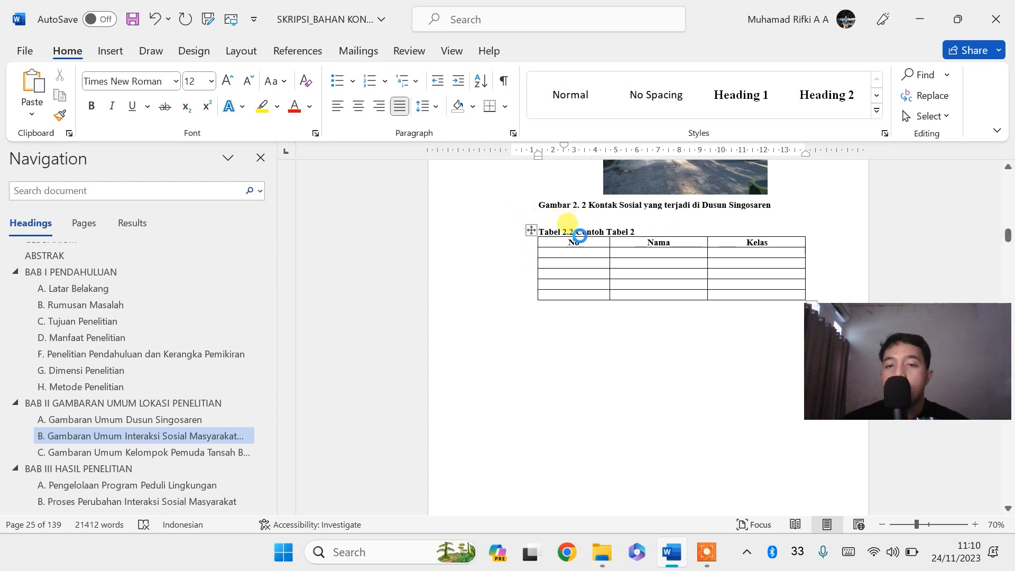
{"action": "mouse_move", "coordinate": [539, 224]}
{"action": "left_mouse_down"}
{"action": "mouse_move", "coordinate": [572, 230]}
{"action": "mouse_move", "coordinate": [526, 206]}
{"action": "mouse_move", "coordinate": [551, 226]}
{"action": "left_mouse_up"}
{"action": "left_click", "coordinate": [571, 229]}
{"action": "key", "text": "BackSpace"}
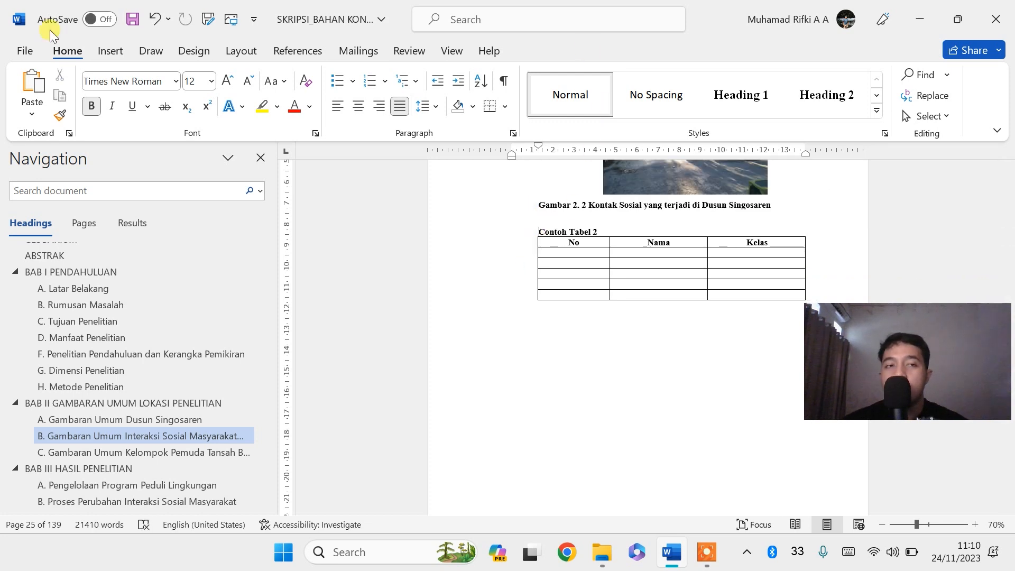
Step: Insert an automatically numbered caption with the existing label "Tabel 2." in front of "Contoh Tabel 2" in BAB II section B
{"action": "left_click", "coordinate": [293, 52]}
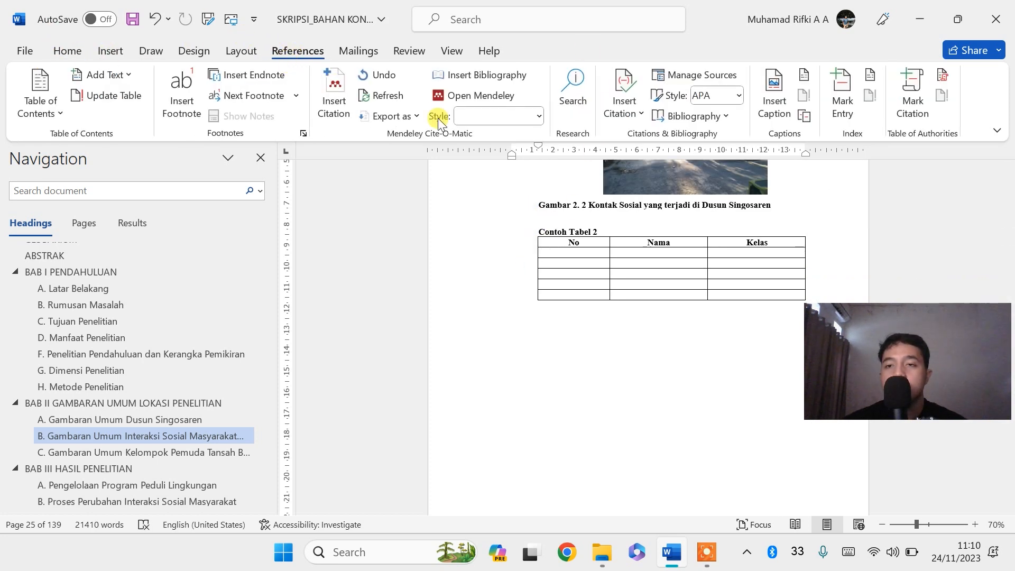
{"action": "left_click", "coordinate": [776, 104]}
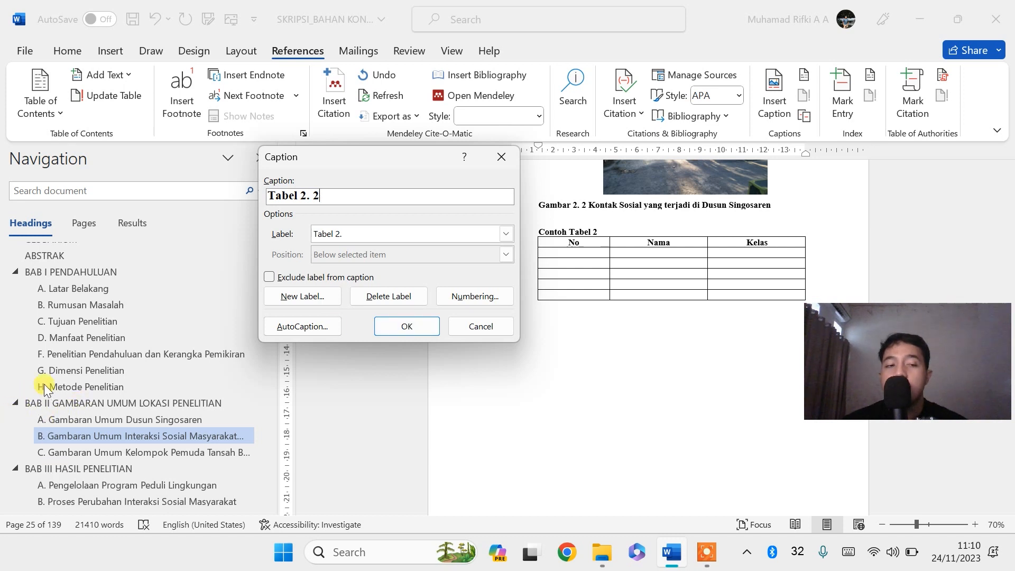
{"action": "left_click", "coordinate": [389, 325]}
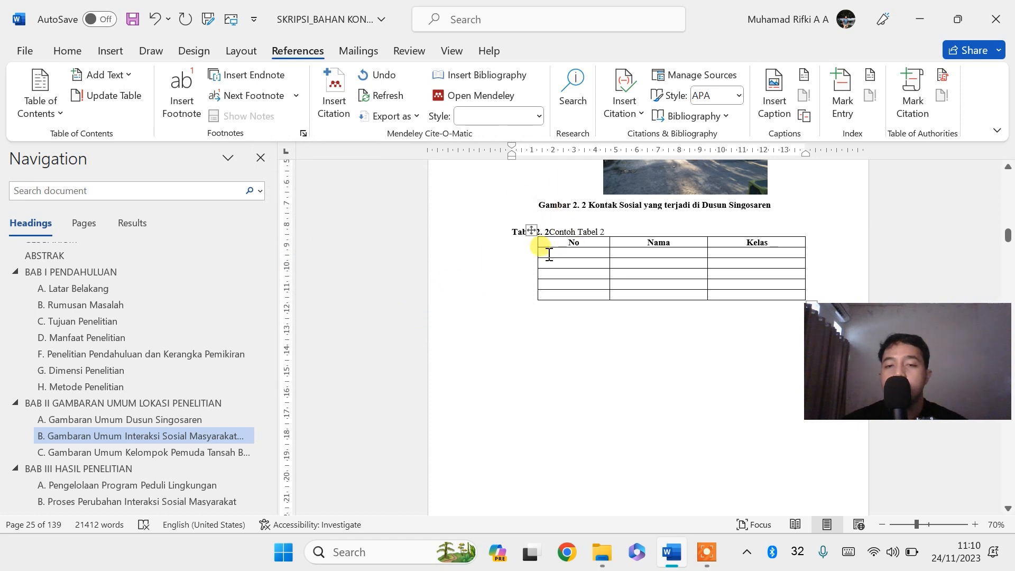
Step: Indent the "Contoh Tabel 2" caption line to align with its table and make the whole line bold
{"action": "left_click", "coordinate": [506, 236]}
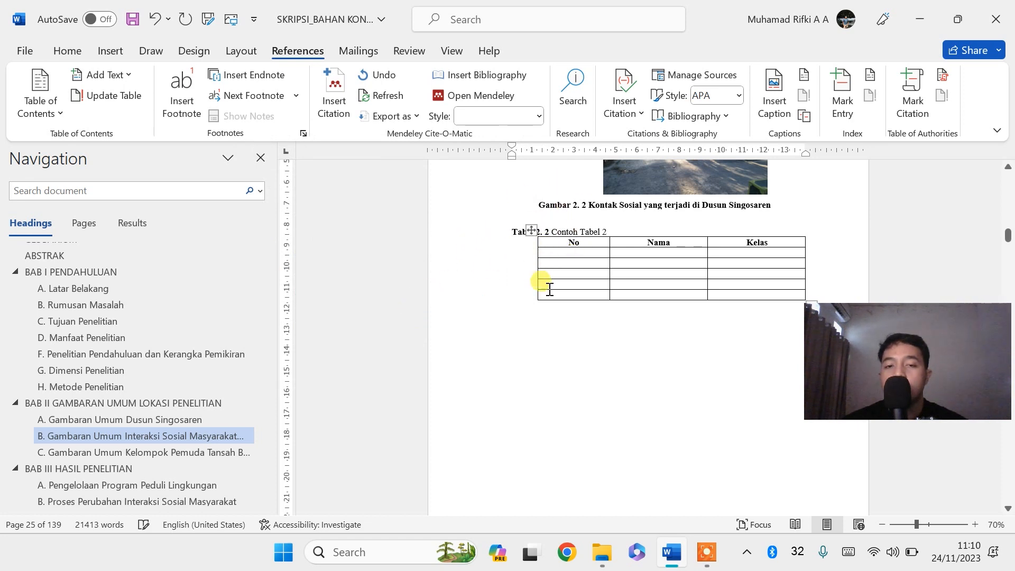
{"action": "key", "text": "Tab"}
{"action": "left_click_drag", "start_coordinate": [643, 231], "coordinate": [548, 235]}
{"action": "left_click", "coordinate": [68, 50]}
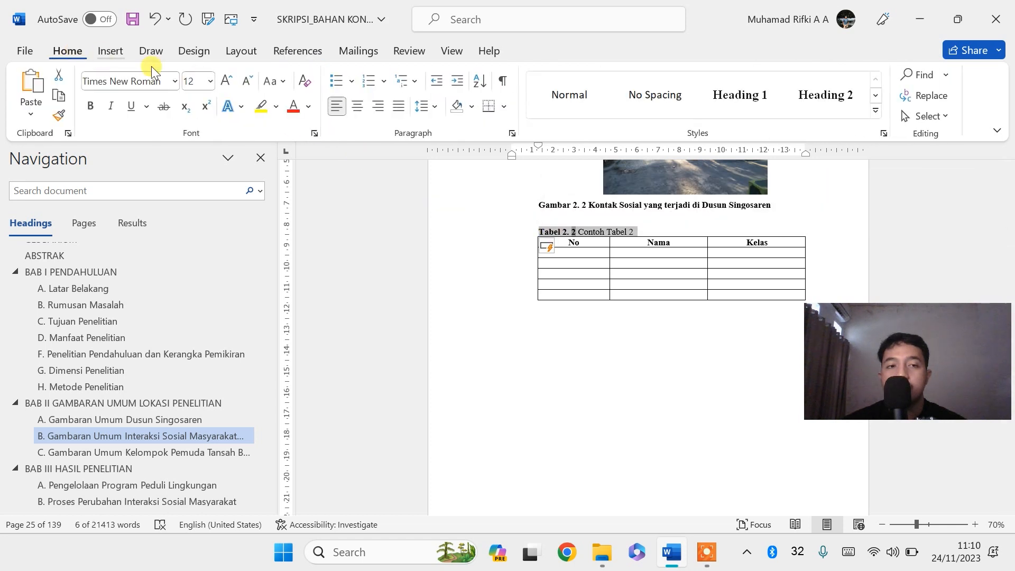
{"action": "left_click", "coordinate": [92, 107]}
{"action": "left_click", "coordinate": [92, 109]}
{"action": "left_click", "coordinate": [529, 340]}
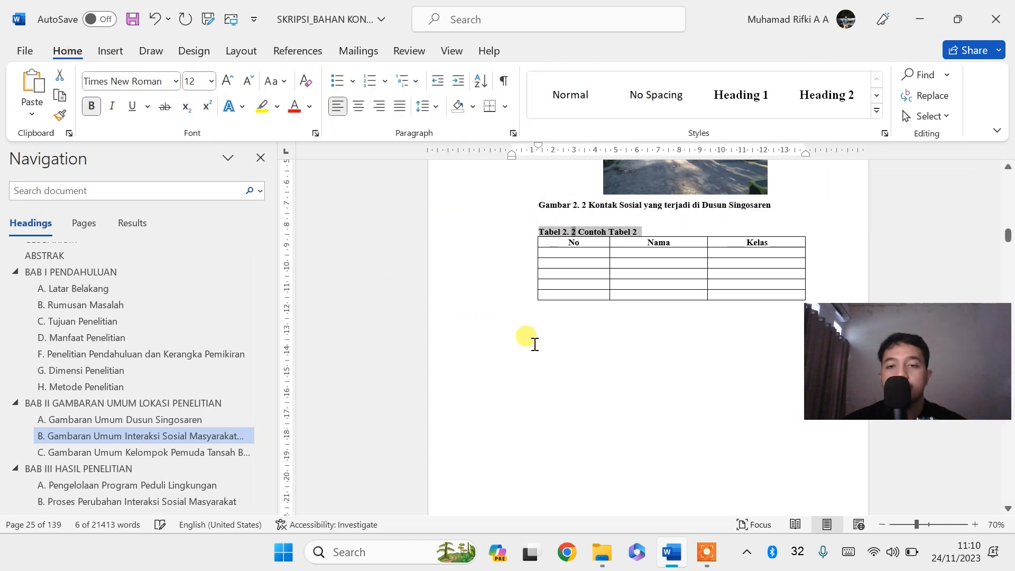
{"action": "left_click", "coordinate": [575, 247]}
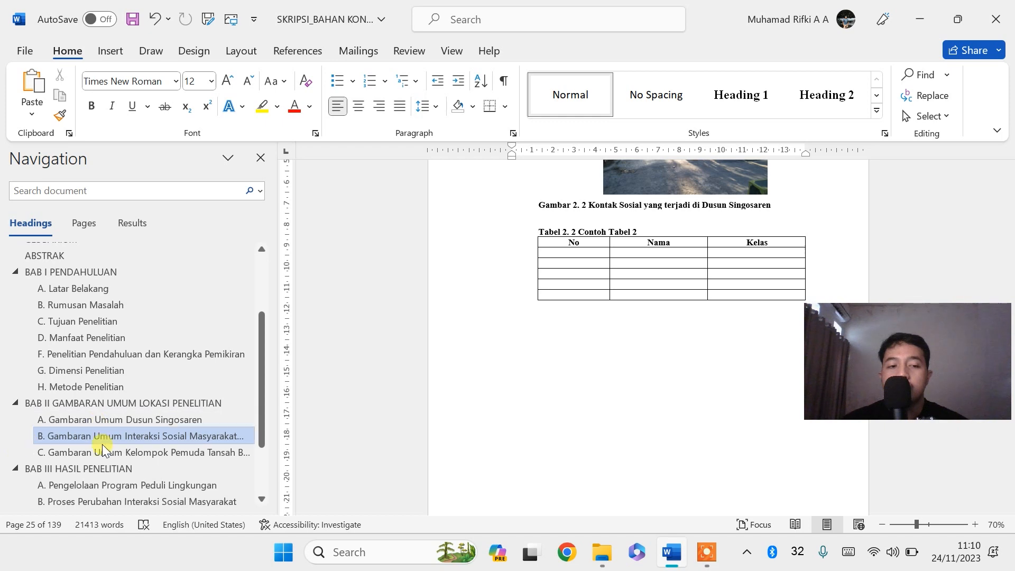
Step: Delete the manually written "Tabel 3.1" in front of "Contoh Tabel 3" above the table in BAB III section A
{"action": "left_click", "coordinate": [94, 468]}
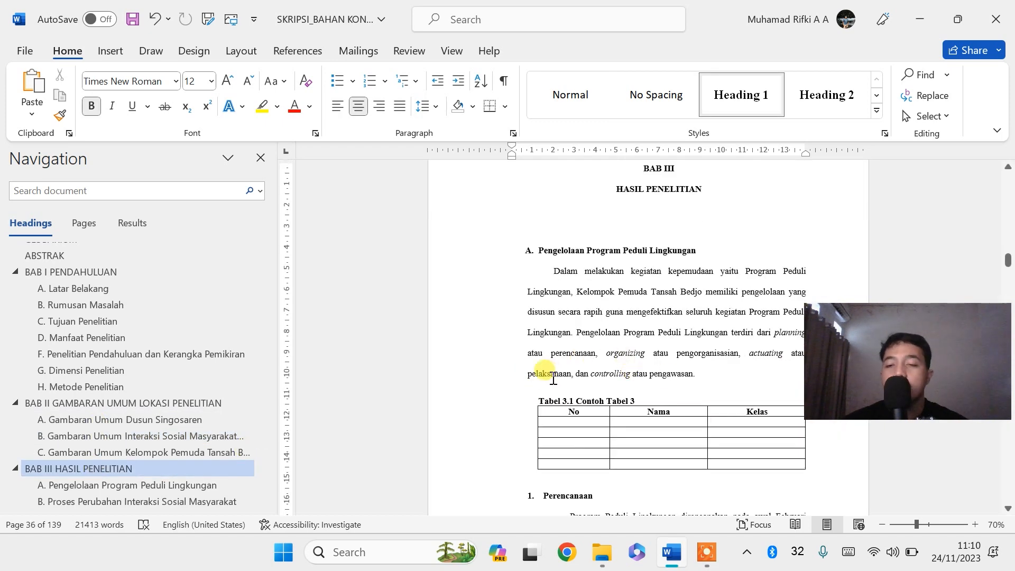
{"action": "scroll", "coordinate": [608, 415], "scroll_direction": "down", "scroll_amount": 2}
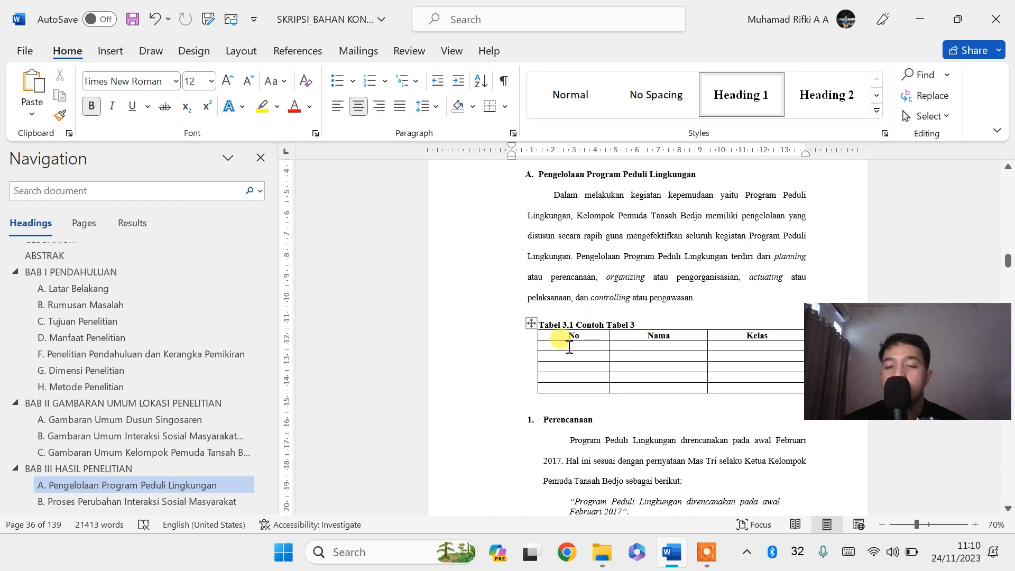
{"action": "left_click_drag", "start_coordinate": [577, 324], "coordinate": [540, 324]}
{"action": "key", "text": "BackSpace"}
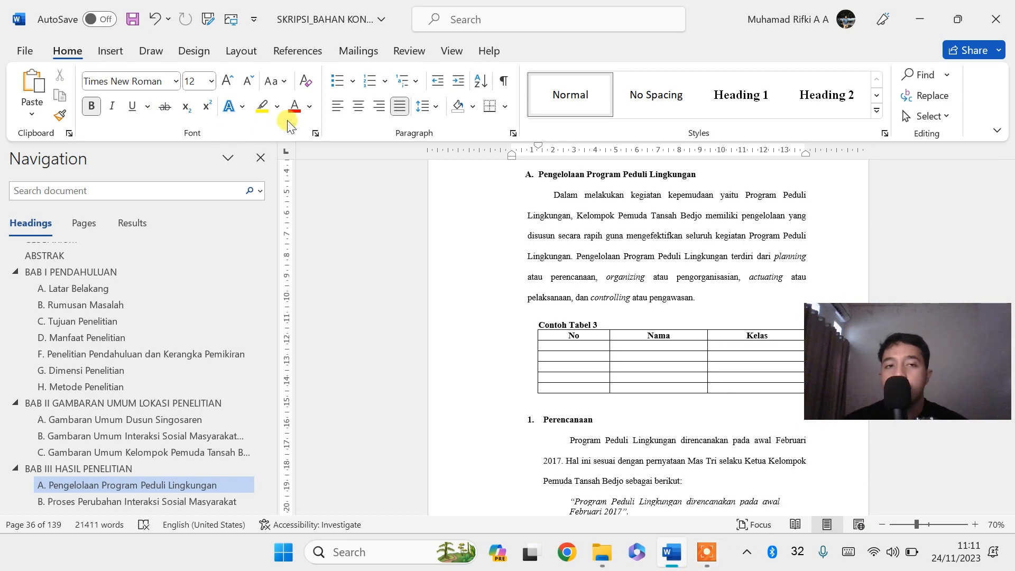
Step: Insert an automatically numbered caption in front of "Contoh Tabel 3" using a new label named "Tabel 3."
{"action": "left_click", "coordinate": [304, 53]}
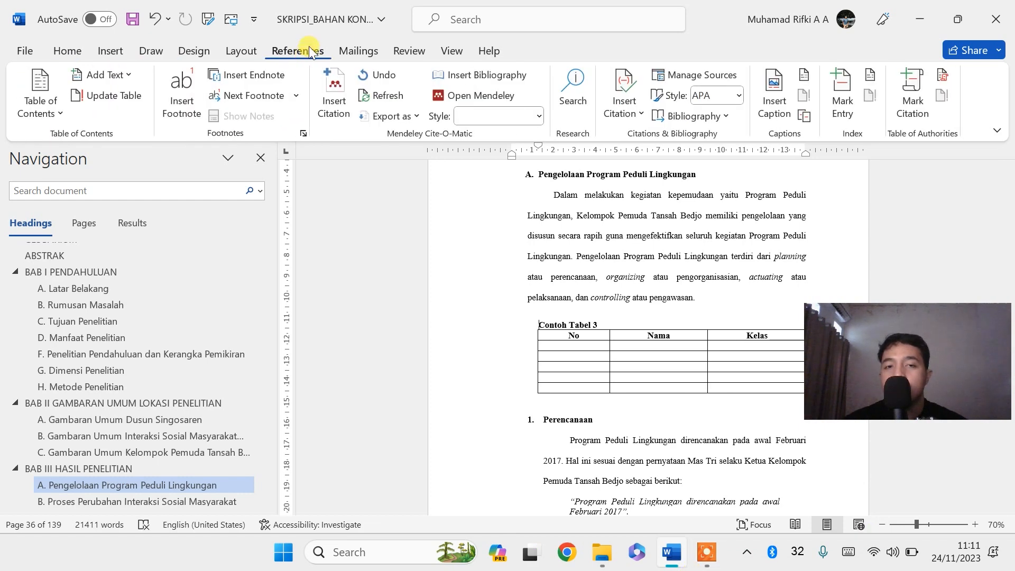
{"action": "left_click", "coordinate": [779, 97]}
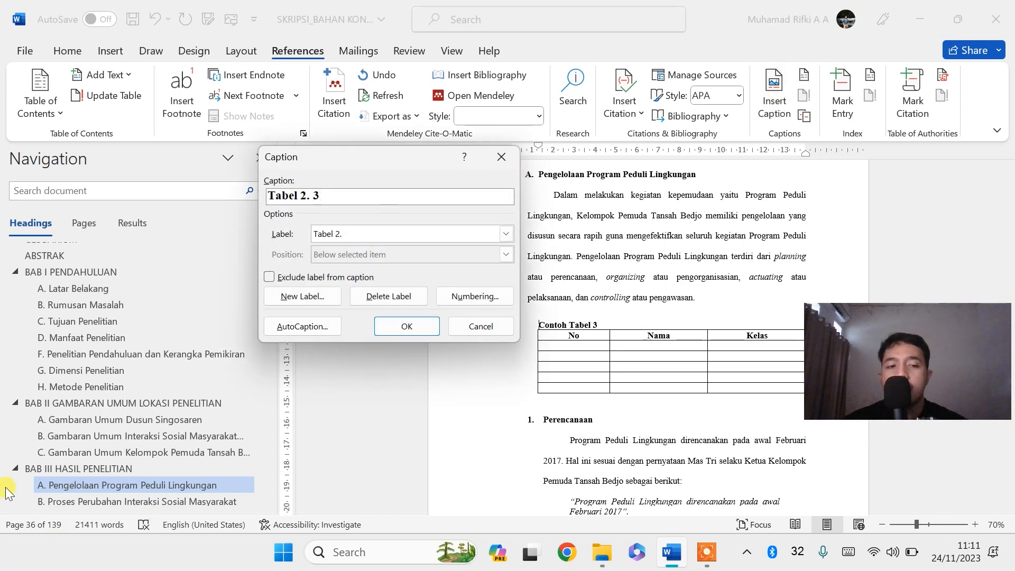
{"action": "left_click", "coordinate": [313, 296]}
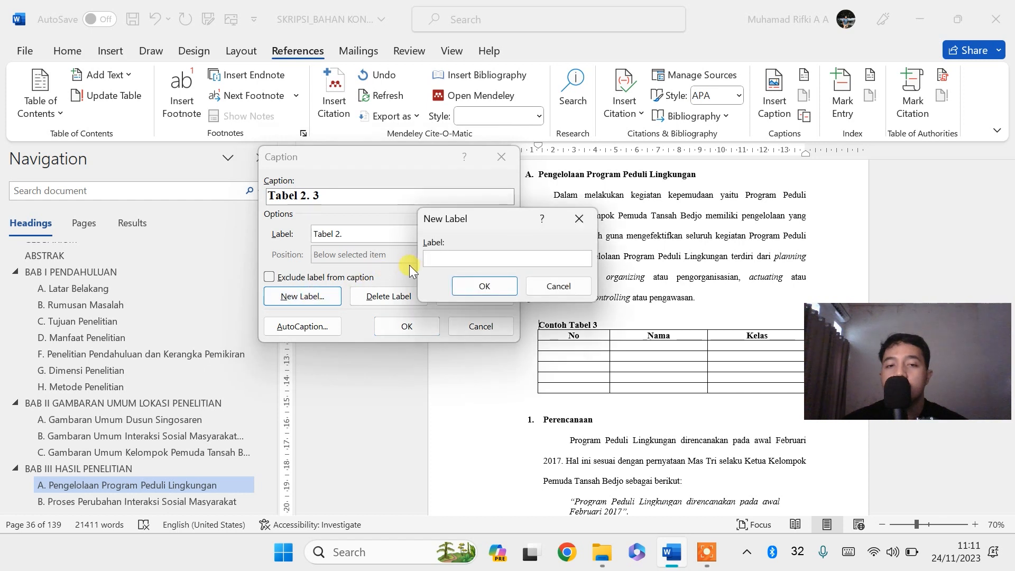
{"action": "type", "text": "Tab"}
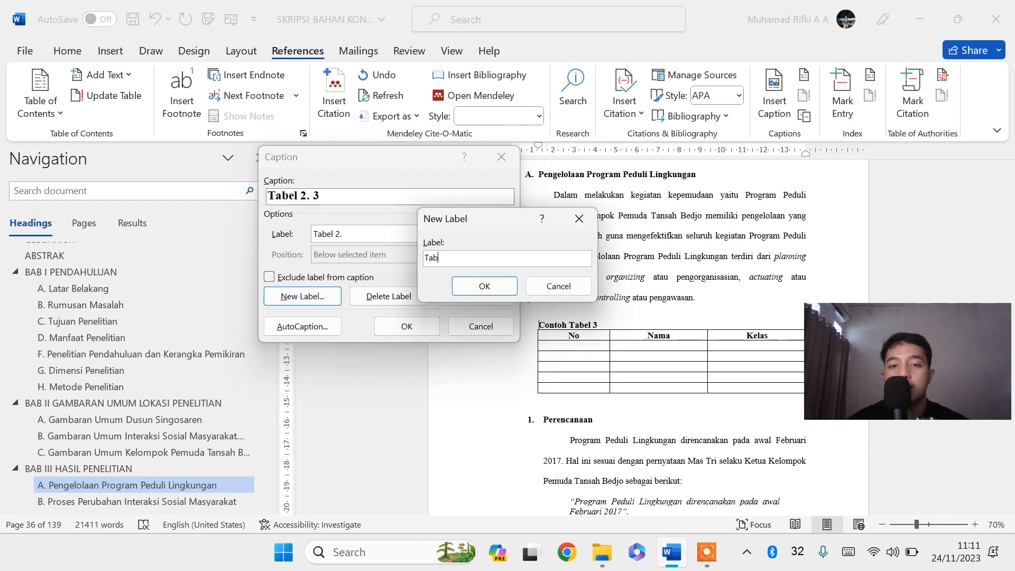
{"action": "type", "text": "el 3."}
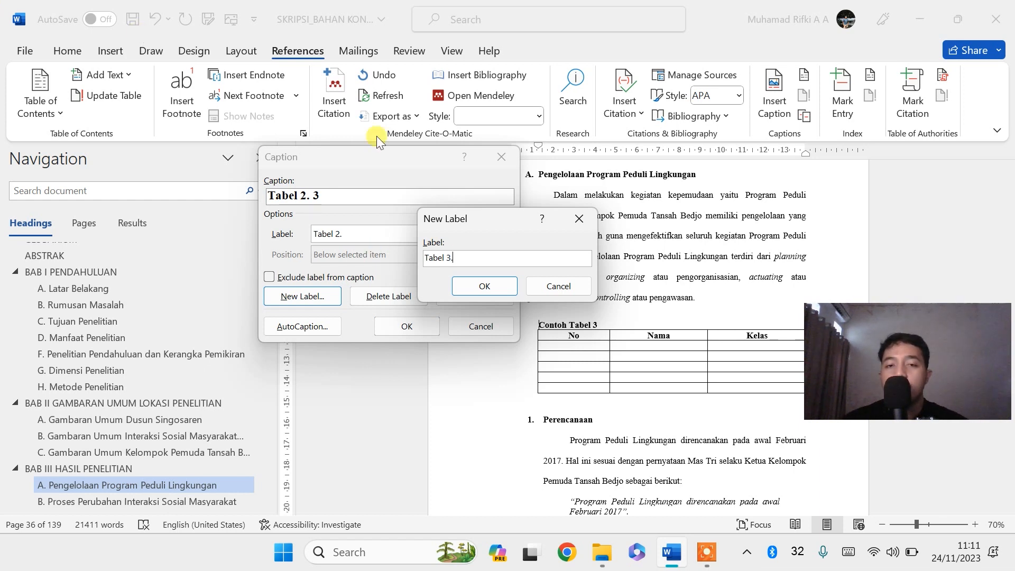
{"action": "left_click", "coordinate": [490, 287]}
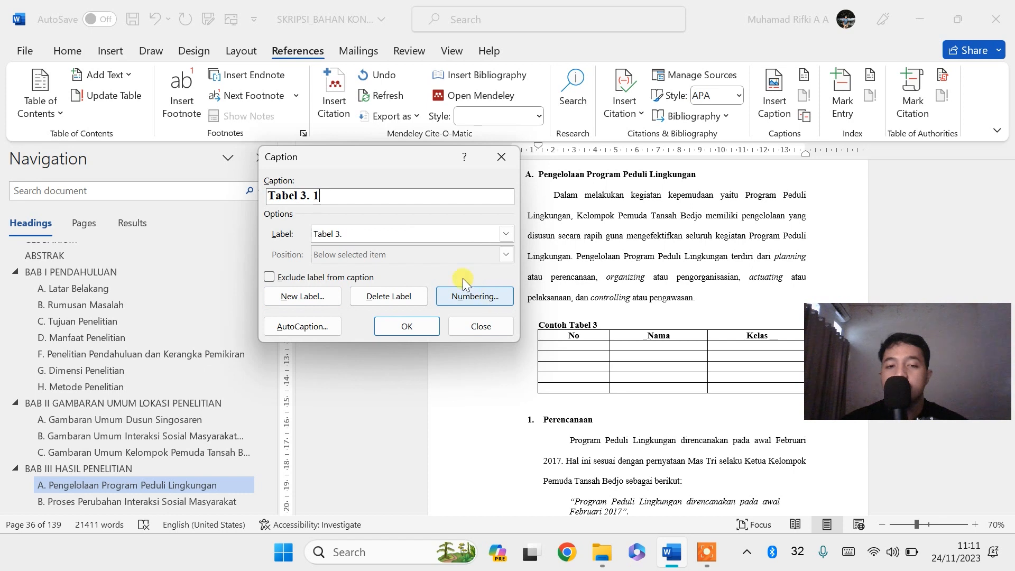
{"action": "left_click", "coordinate": [409, 328]}
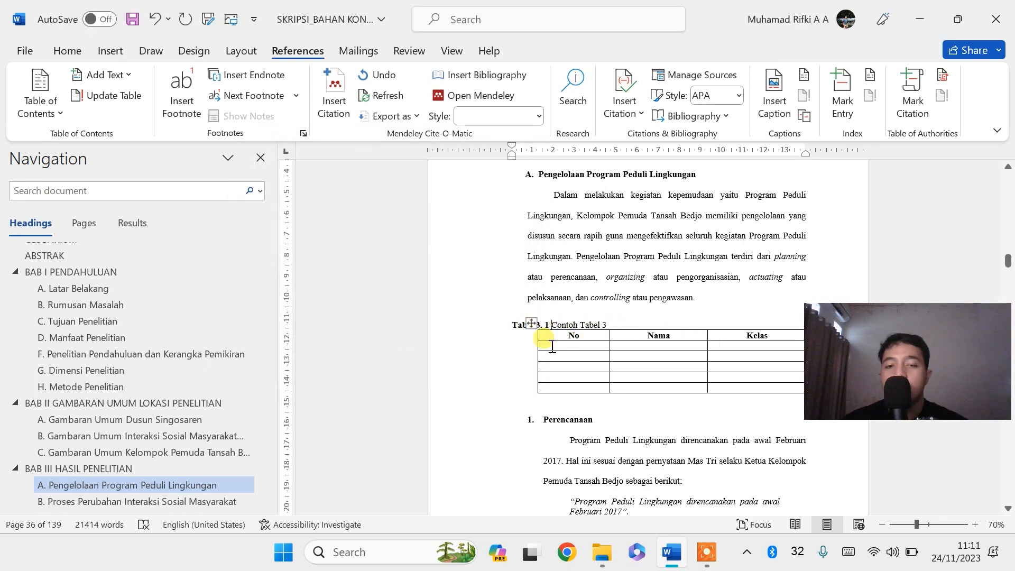
Step: Indent the "Contoh Tabel 3" caption line to align with its table and make the whole line bold
{"action": "left_click", "coordinate": [512, 325]}
{"action": "key", "text": "Tab"}
{"action": "key", "text": "Tab"}
{"action": "left_click", "coordinate": [637, 325]}
{"action": "triple_click", "coordinate": [592, 325]}
{"action": "left_click", "coordinate": [91, 106]}
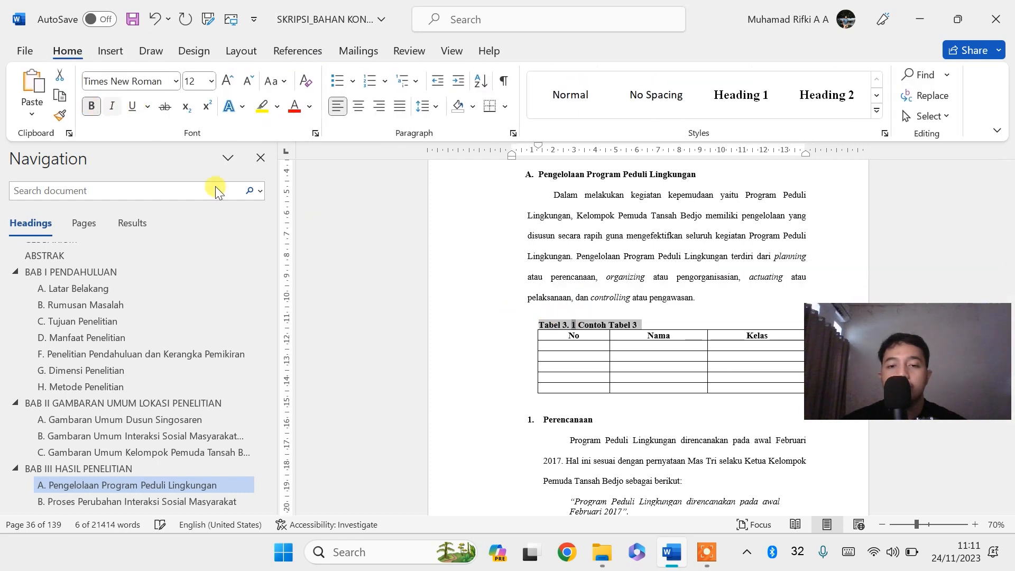
{"action": "left_click", "coordinate": [562, 274]}
Step: Delete the manually written "Tabel 3.1" in front of "Contoh Tabel 4" above the table on page 29
{"action": "scroll", "coordinate": [598, 274], "scroll_direction": "down", "scroll_amount": 3}
{"action": "scroll", "coordinate": [598, 275], "scroll_direction": "down", "scroll_amount": 6}
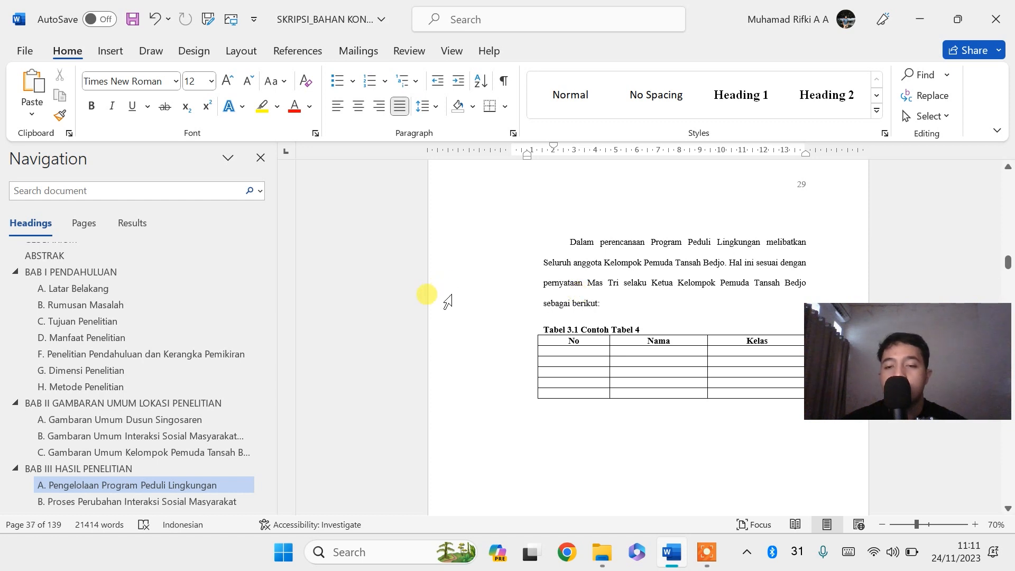
{"action": "left_click", "coordinate": [583, 328]}
{"action": "left_click_drag", "start_coordinate": [578, 328], "coordinate": [543, 329]}
{"action": "key", "text": "BackSpace"}
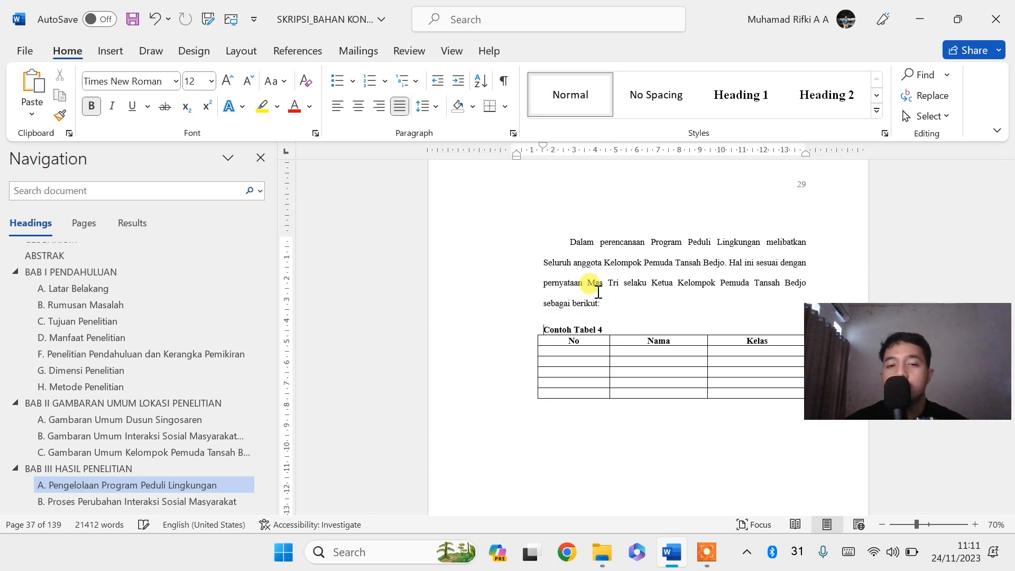
Step: Insert an automatically numbered caption with the existing label "Tabel 3." in front of "Contoh Tabel 4"
{"action": "left_click", "coordinate": [298, 50]}
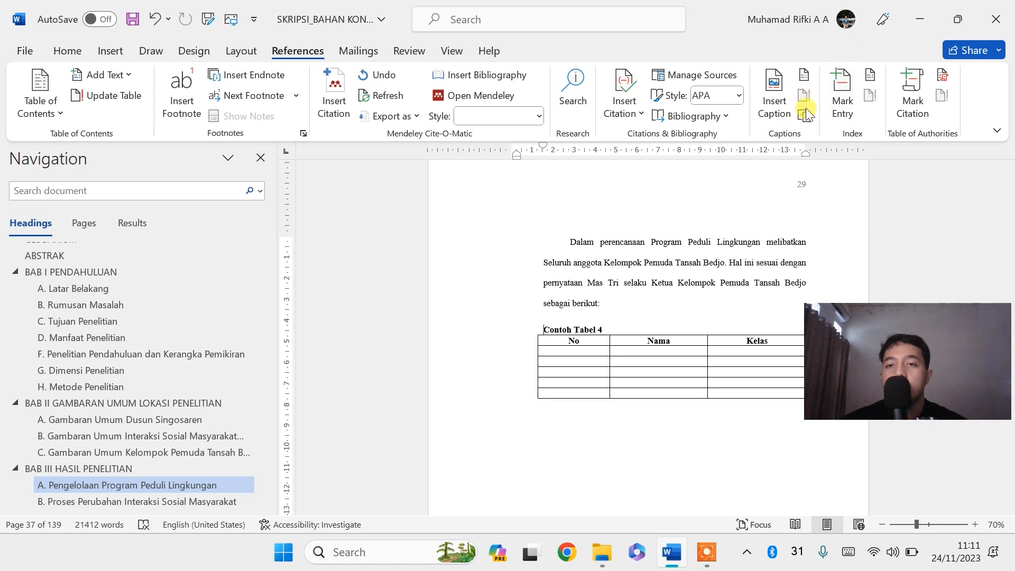
{"action": "left_click", "coordinate": [778, 95]}
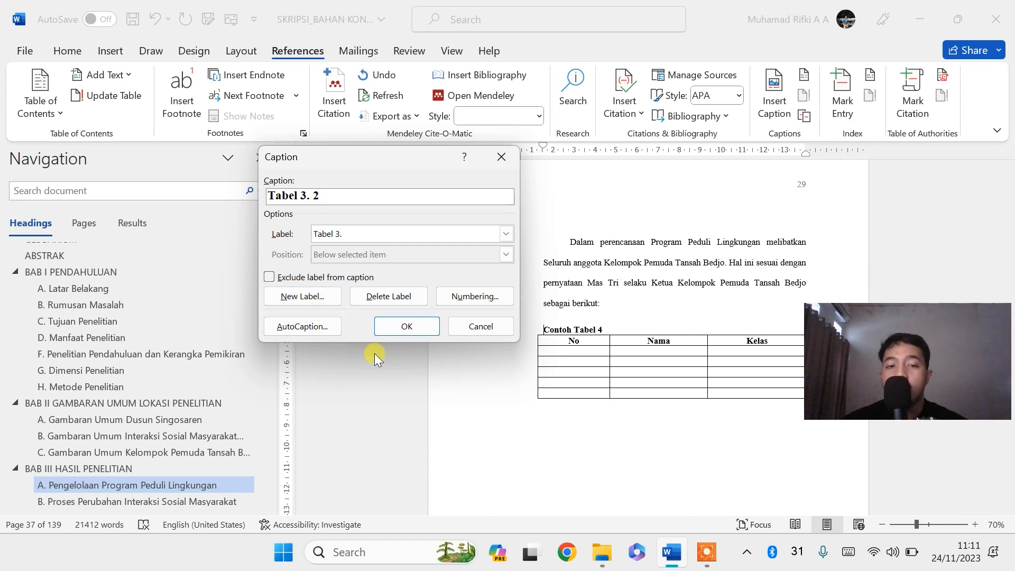
{"action": "left_click", "coordinate": [400, 327]}
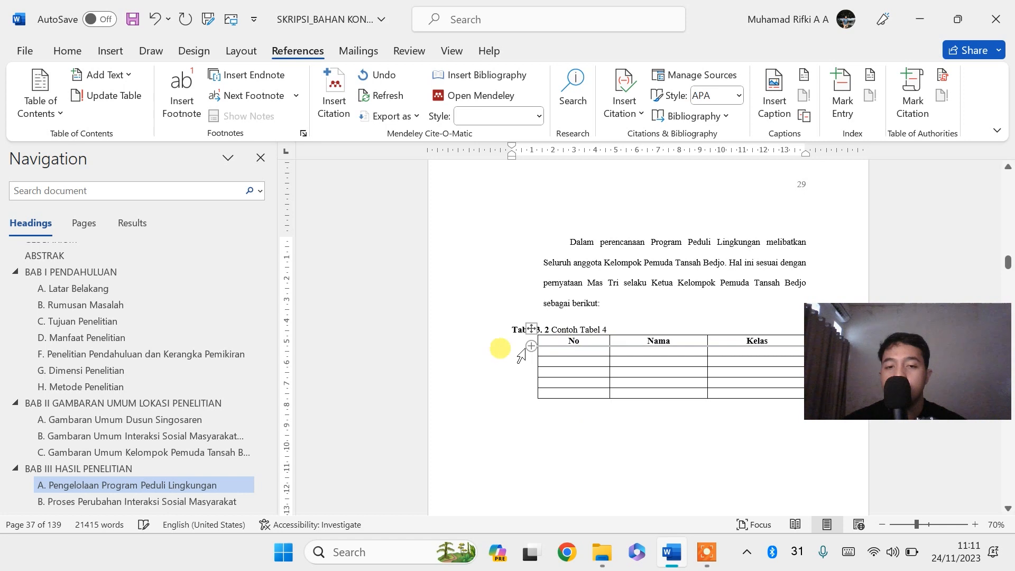
Step: Indent the "Contoh Tabel 4" caption line to align with its table and make the whole line bold
{"action": "left_click_drag", "start_coordinate": [637, 329], "coordinate": [539, 329]}
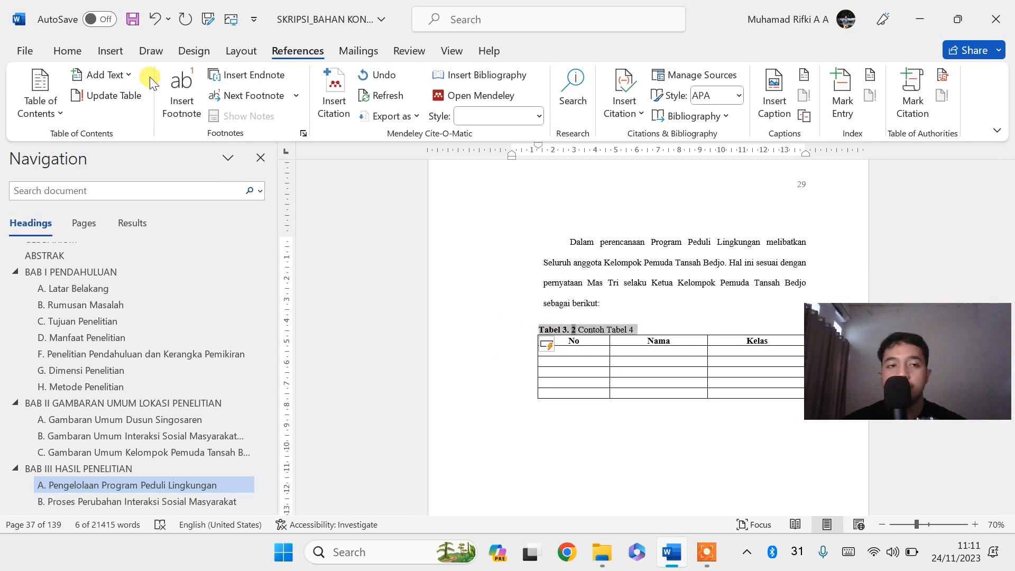
{"action": "left_click", "coordinate": [68, 51]}
{"action": "left_click", "coordinate": [99, 99]}
{"action": "left_click", "coordinate": [756, 353]}
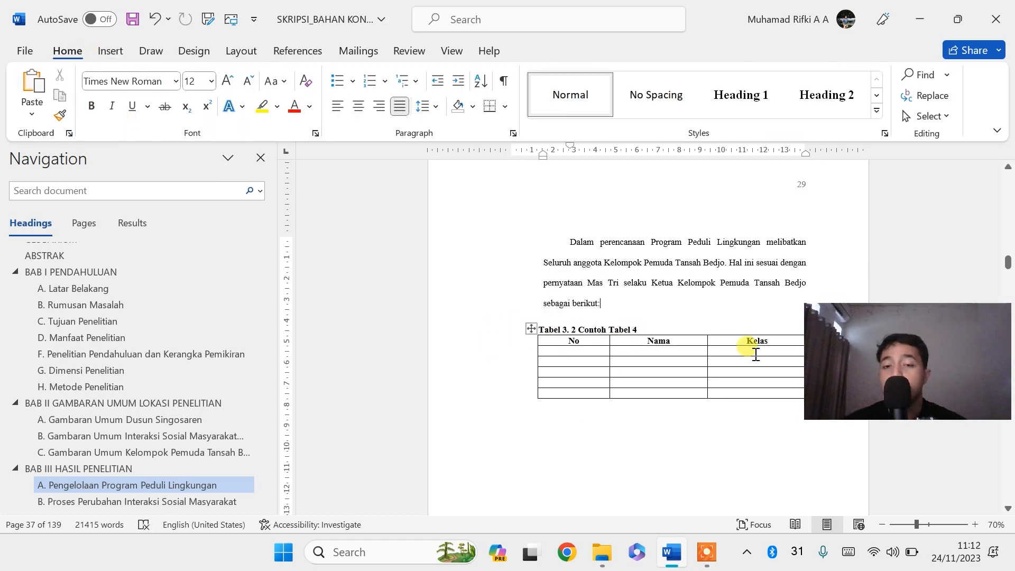
Step: Go to the DAFTAR TABEL page and add an empty line below its heading
{"action": "scroll", "coordinate": [123, 321], "scroll_direction": "up", "scroll_amount": 2}
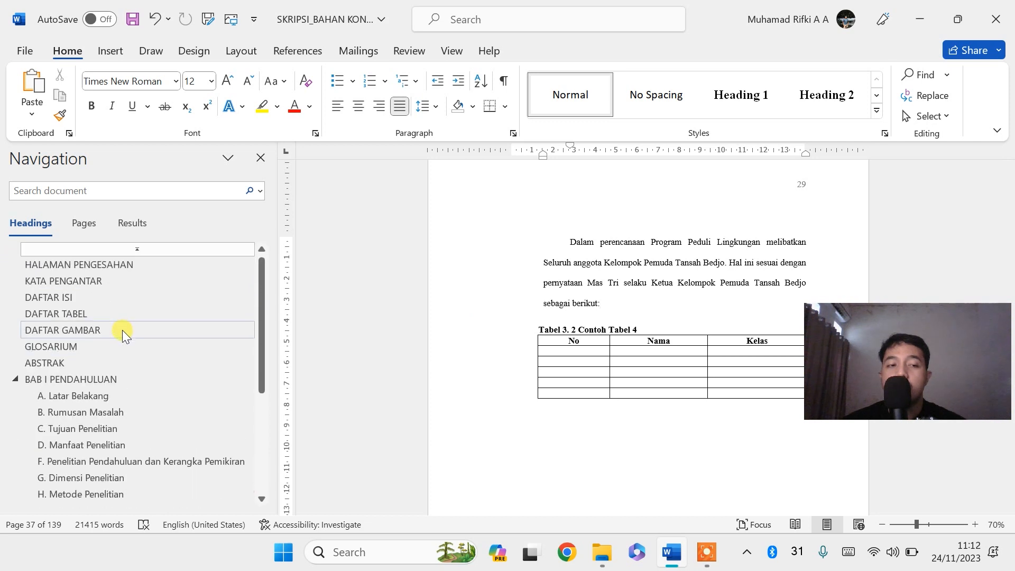
{"action": "left_click", "coordinate": [102, 312]}
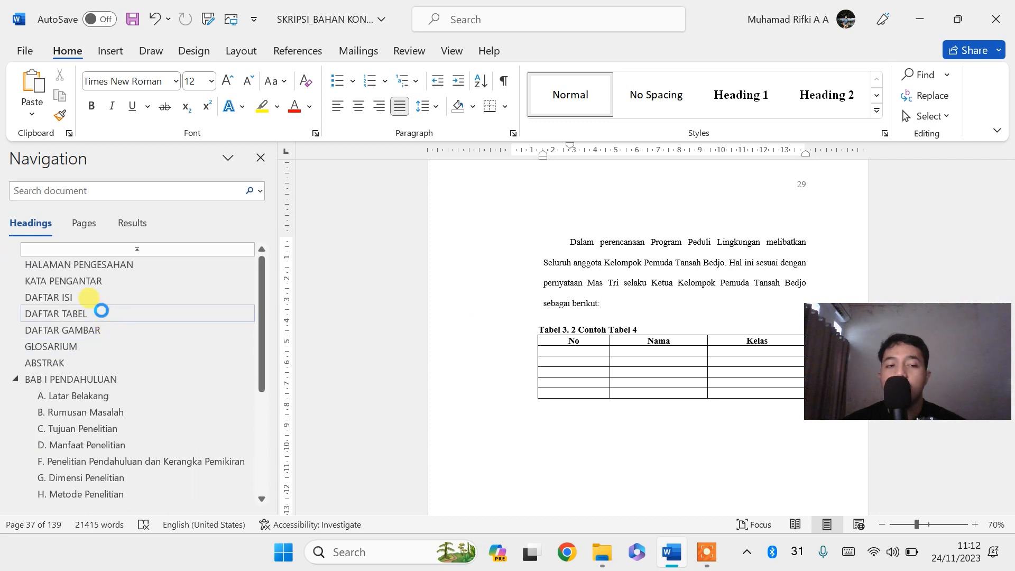
{"action": "scroll", "coordinate": [846, 259], "scroll_direction": "up", "scroll_amount": 2}
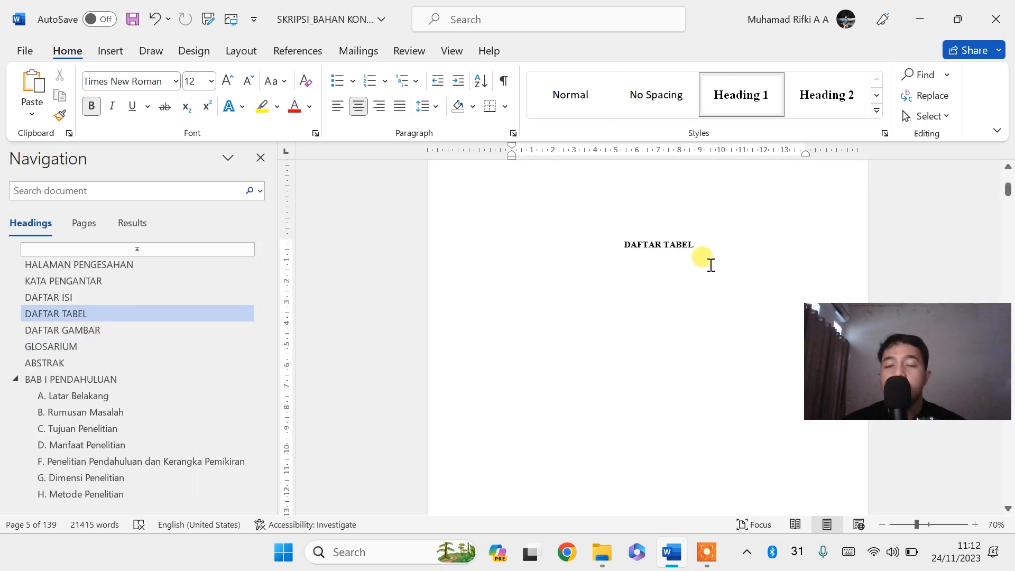
{"action": "left_click", "coordinate": [720, 250]}
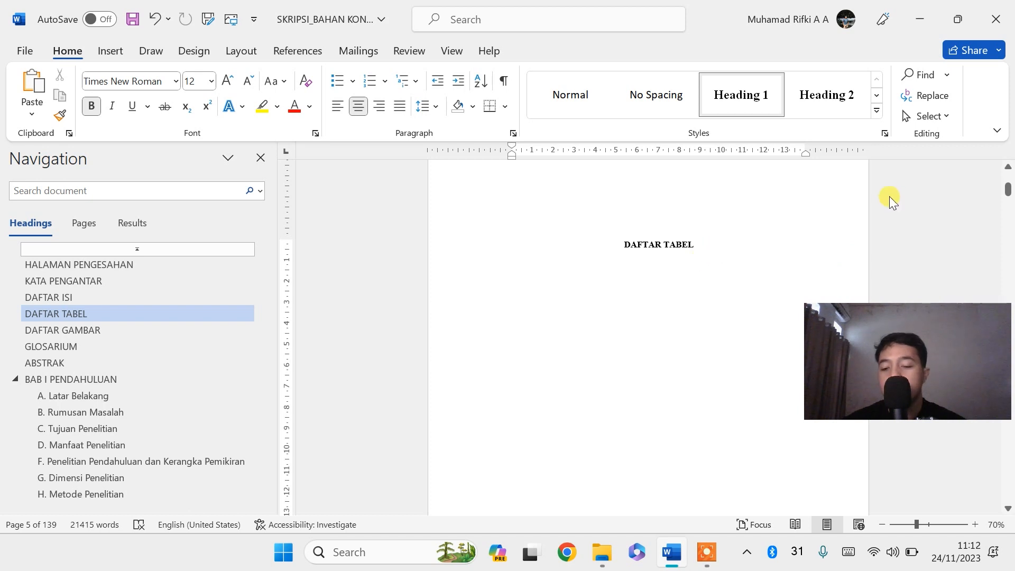
{"action": "key", "text": "Return"}
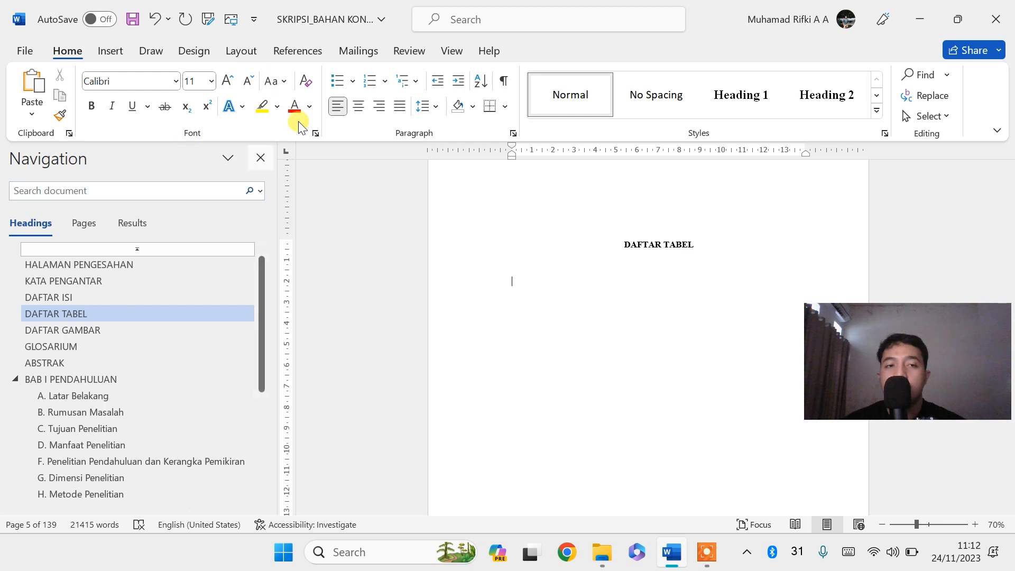
Step: Insert a table of figures for the caption label "Tabel 2." below the DAFTAR TABEL heading
{"action": "left_click", "coordinate": [325, 57]}
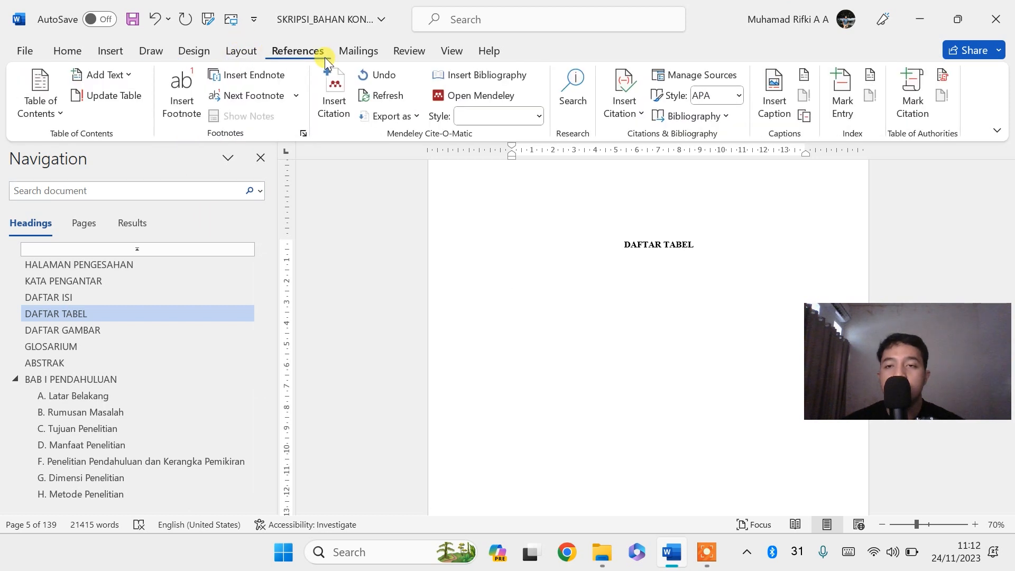
{"action": "left_click", "coordinate": [808, 75]}
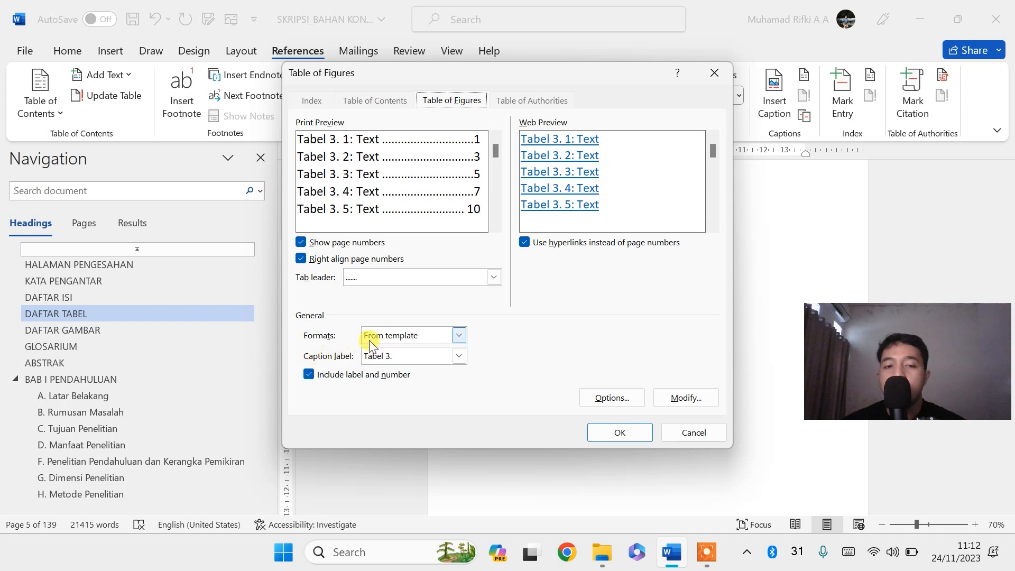
{"action": "left_click", "coordinate": [390, 357]}
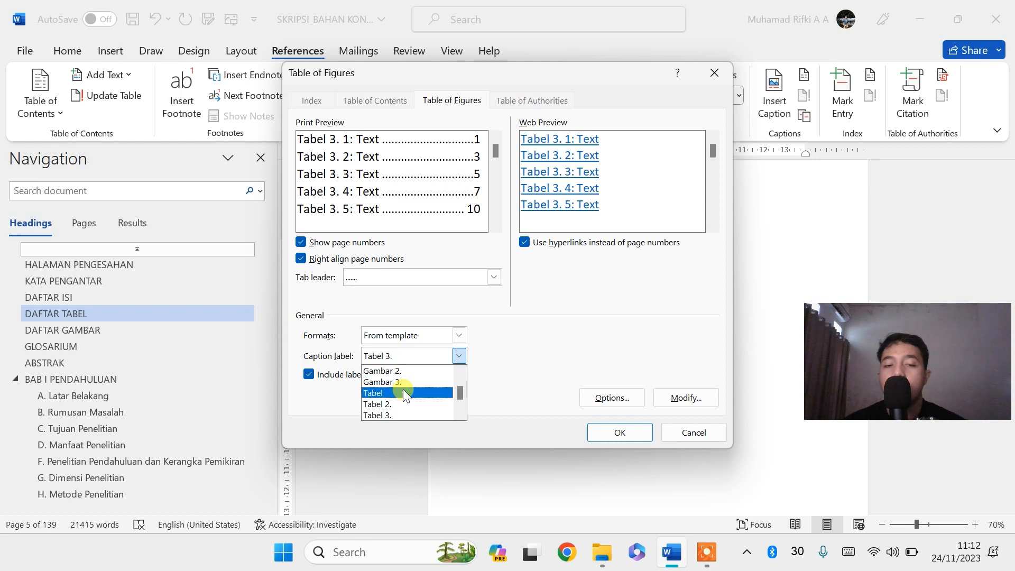
{"action": "left_click", "coordinate": [401, 403]}
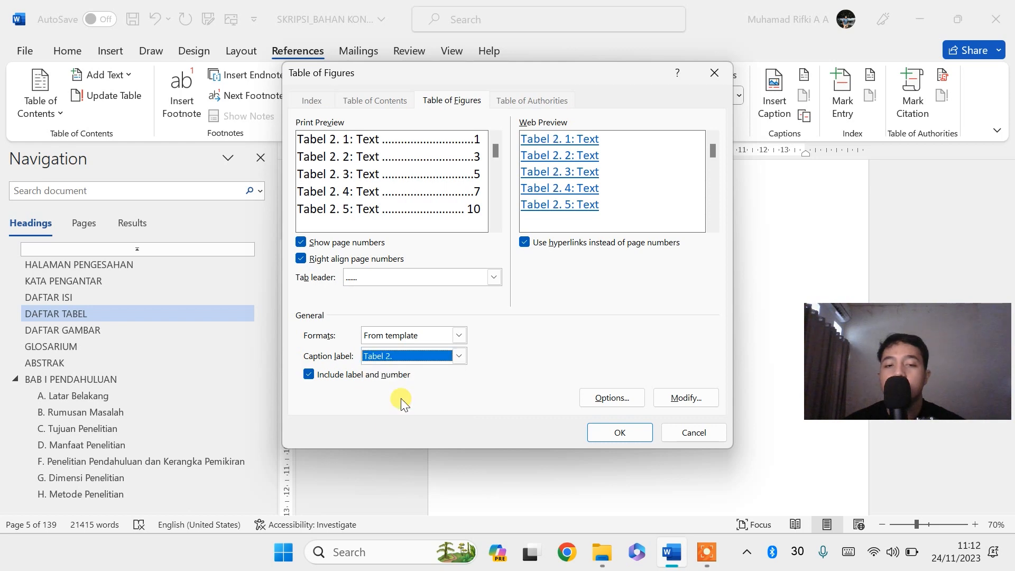
{"action": "left_click", "coordinate": [623, 433]}
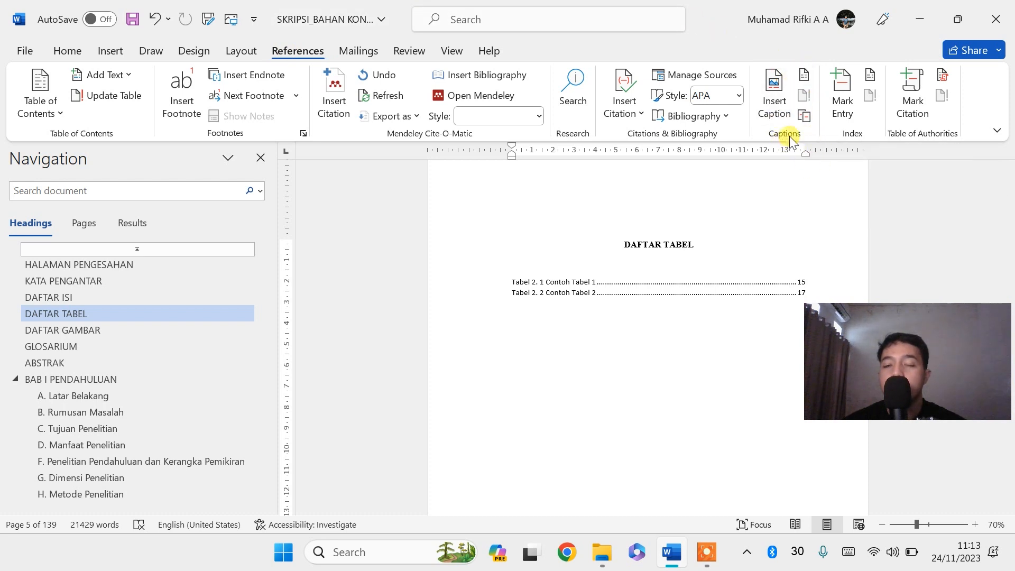
Step: Insert a table of figures for the caption label "Tabel 3." below the Tabel 2 entries on the DAFTAR TABEL page
{"action": "left_click", "coordinate": [802, 74]}
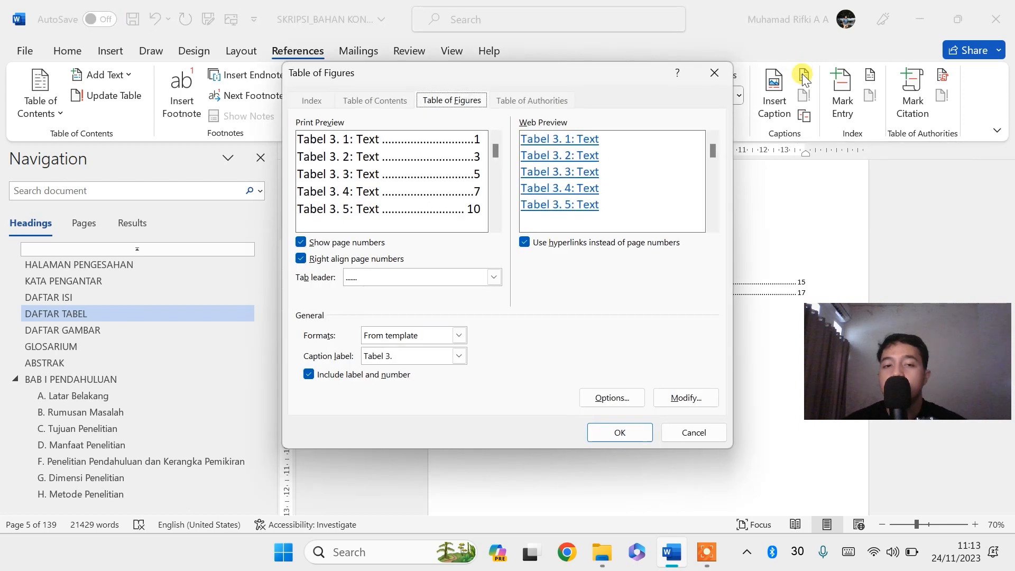
{"action": "left_click", "coordinate": [376, 351]}
{"action": "left_click", "coordinate": [386, 414]}
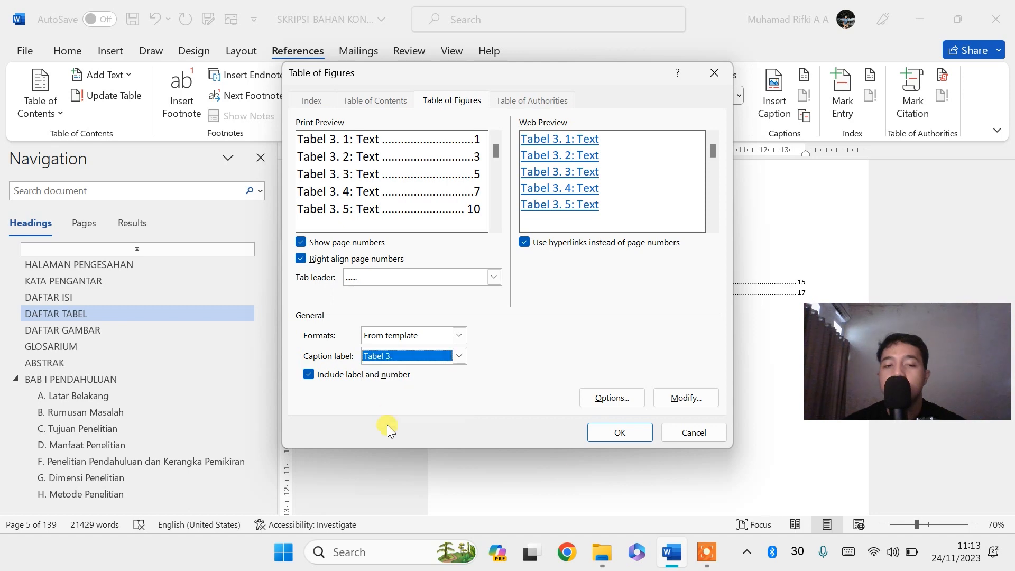
{"action": "left_click", "coordinate": [617, 437]}
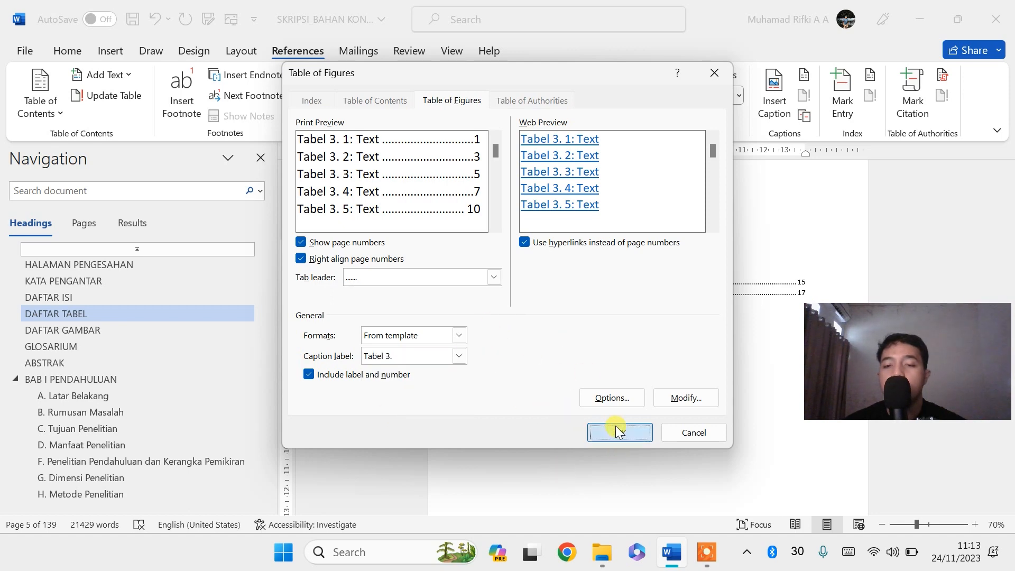
{"action": "left_click_drag", "start_coordinate": [885, 347], "coordinate": [882, 415]}
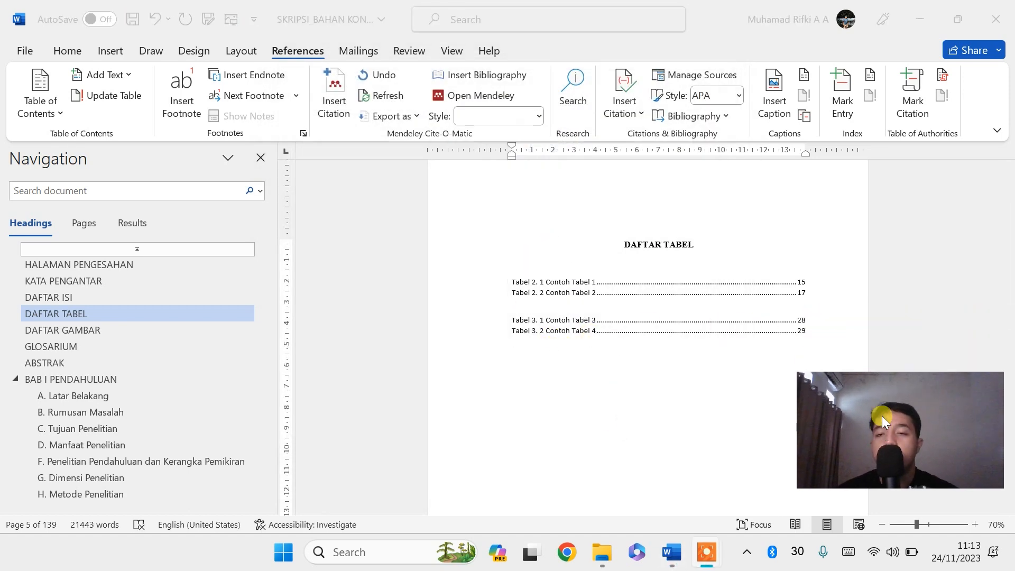
Step: Remove the empty line between the Tabel 2 and Tabel 3 entries so the two lists run together
{"action": "left_click", "coordinate": [809, 294]}
{"action": "left_click", "coordinate": [811, 292]}
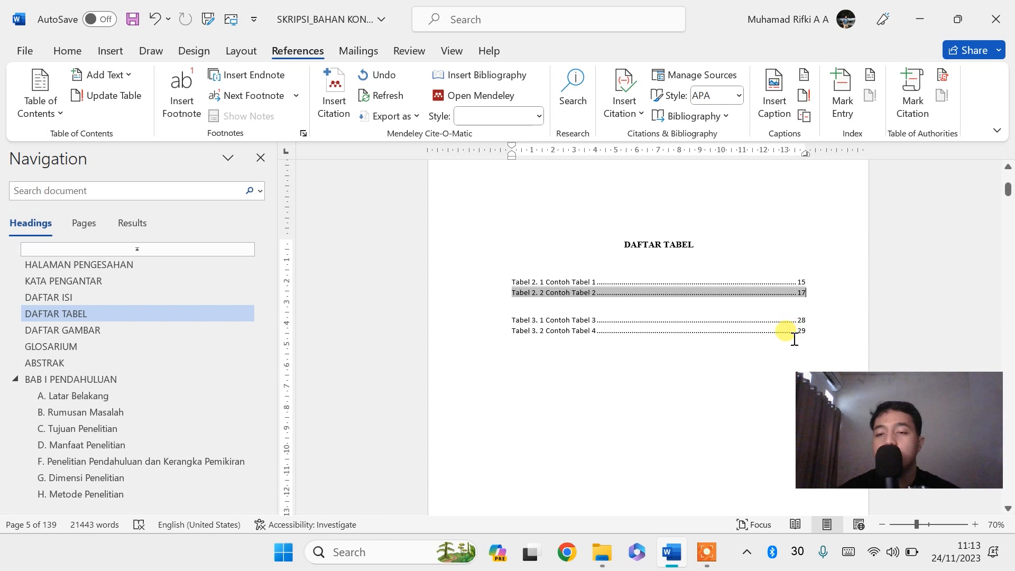
{"action": "key", "text": "Delete"}
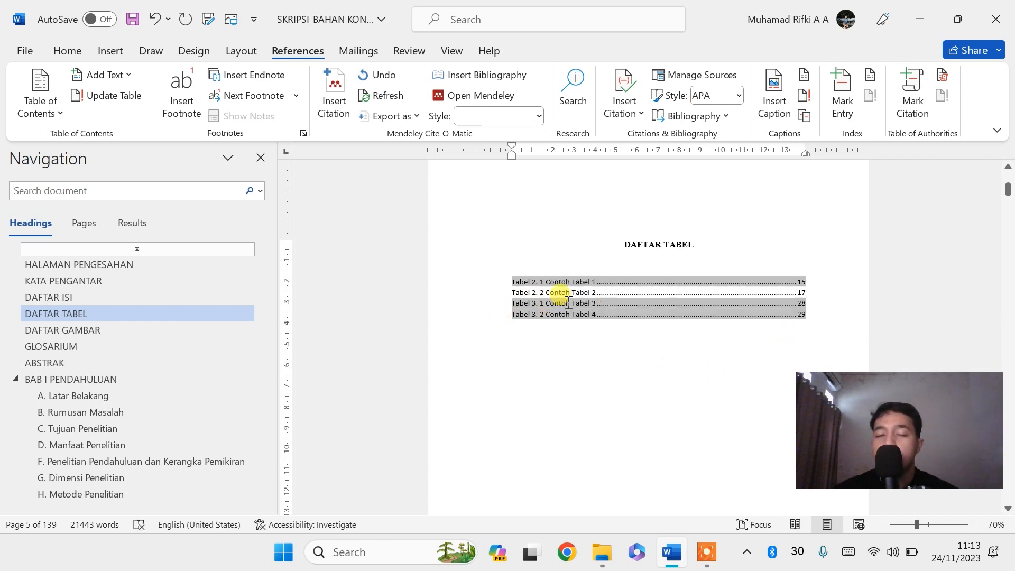
Step: Format all entries under the DAFTAR TABEL heading in Times New Roman, size 12
{"action": "left_click_drag", "start_coordinate": [511, 280], "coordinate": [818, 324]}
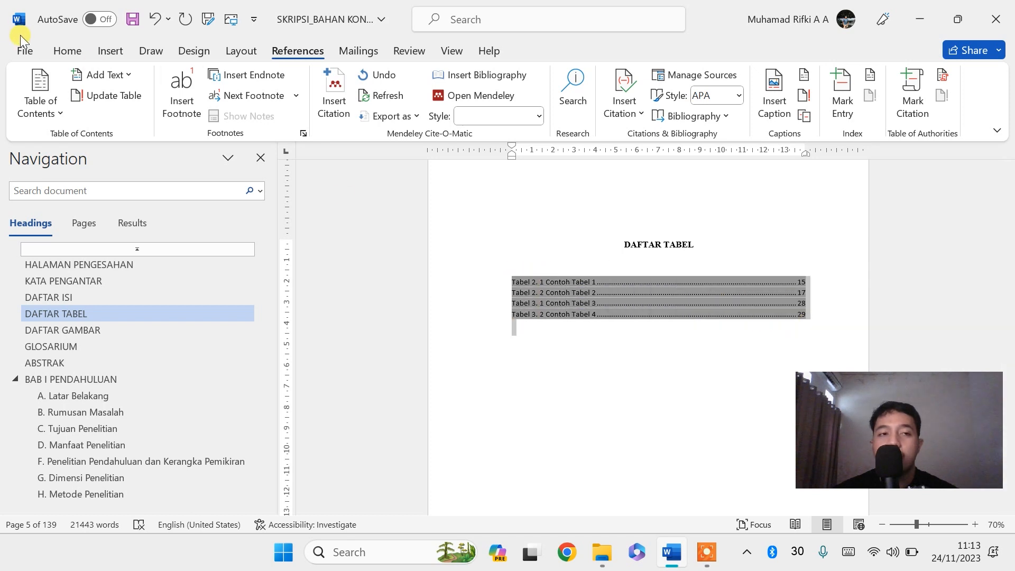
{"action": "left_click", "coordinate": [77, 50]}
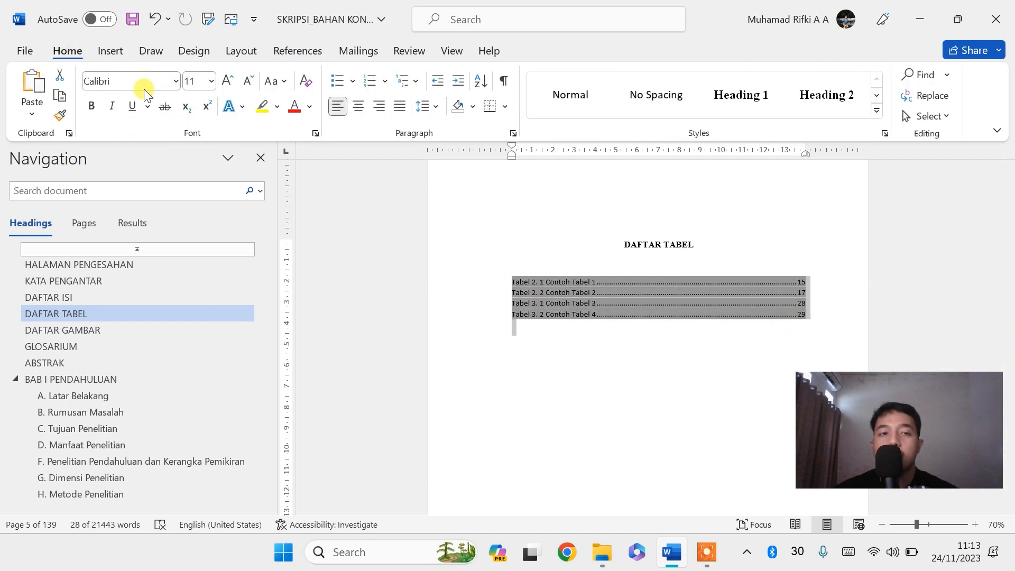
{"action": "left_click", "coordinate": [151, 85]}
{"action": "type", "text": "Times New Roman"}
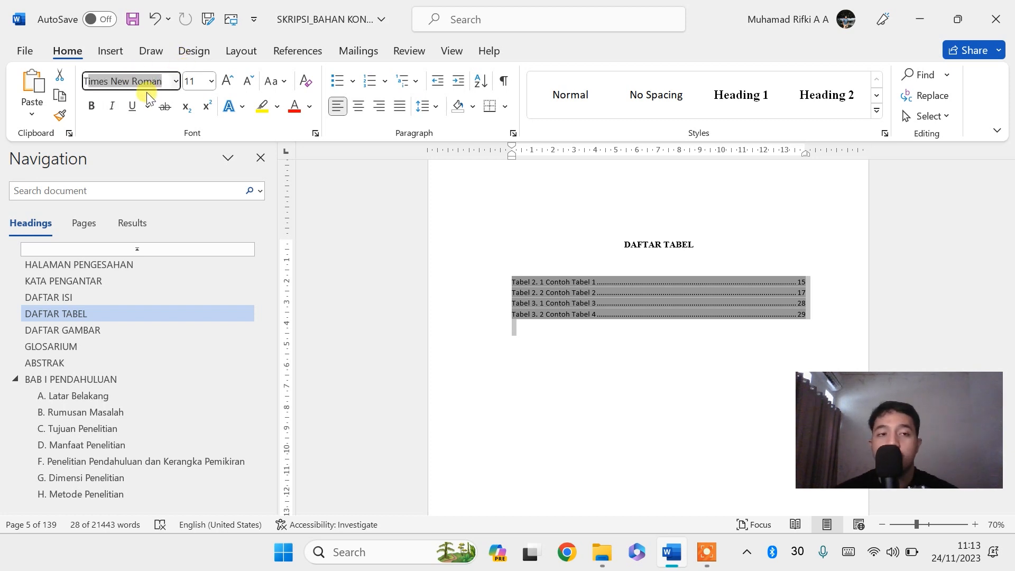
{"action": "left_click", "coordinate": [193, 83]}
{"action": "type", "text": "142"}
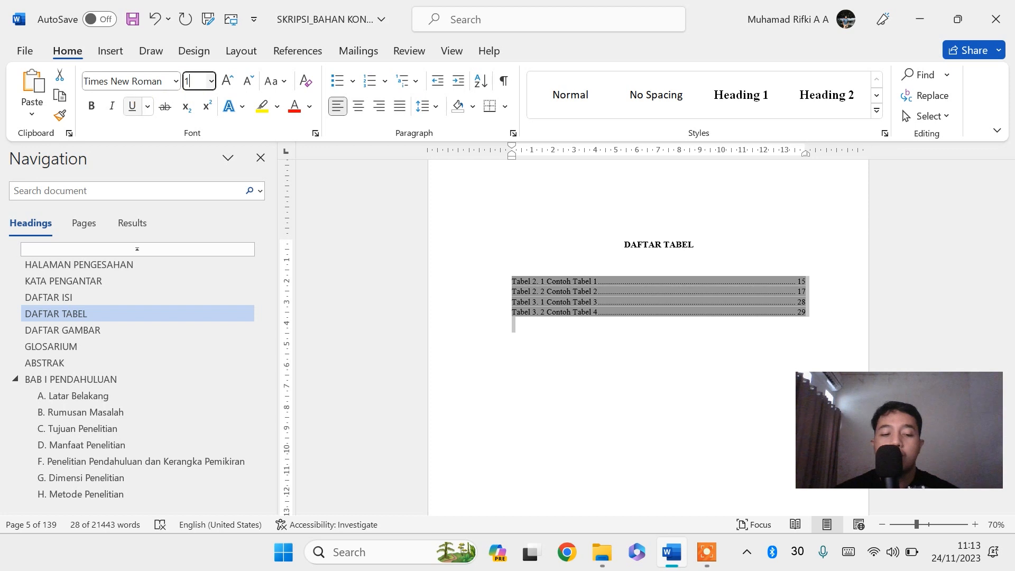
{"action": "key", "text": "Return"}
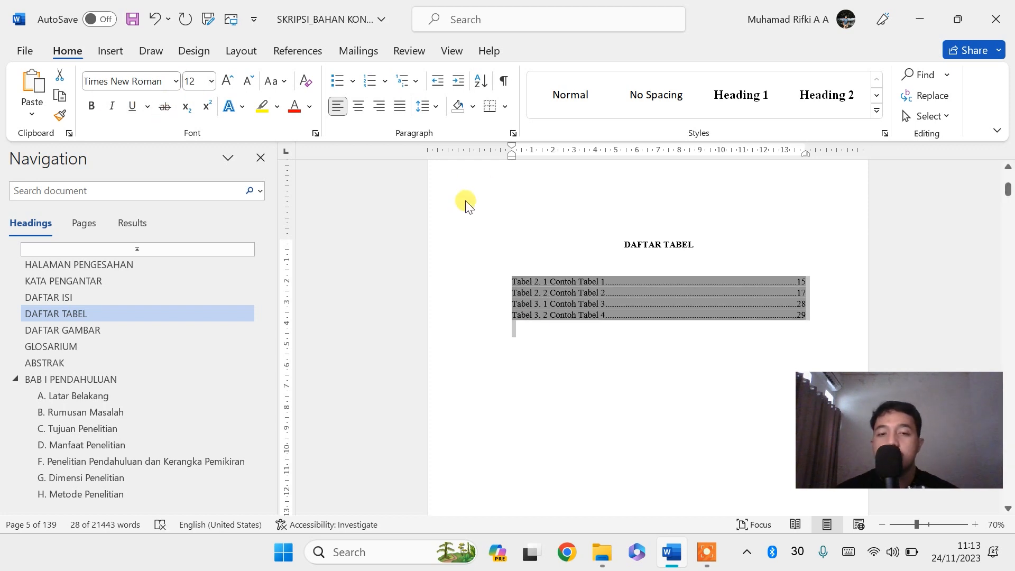
{"action": "left_click", "coordinate": [585, 383]}
Step: Update the fields of the entries under the DAFTAR TABEL heading, refreshing the page numbers only
{"action": "scroll", "coordinate": [907, 398], "scroll_direction": "down", "scroll_amount": 2}
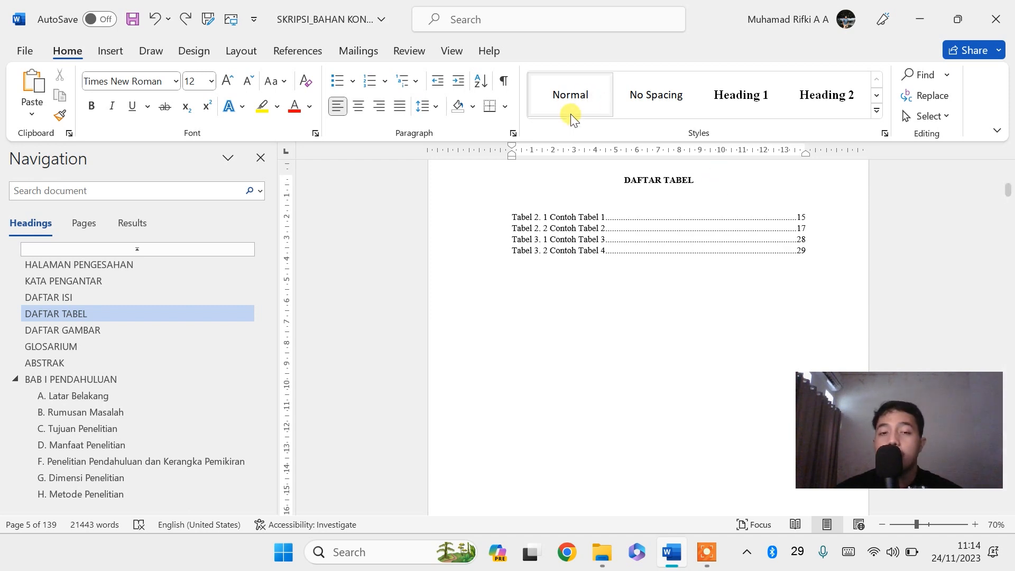
{"action": "left_click_drag", "start_coordinate": [518, 210], "coordinate": [793, 256]}
{"action": "left_click", "coordinate": [528, 218]}
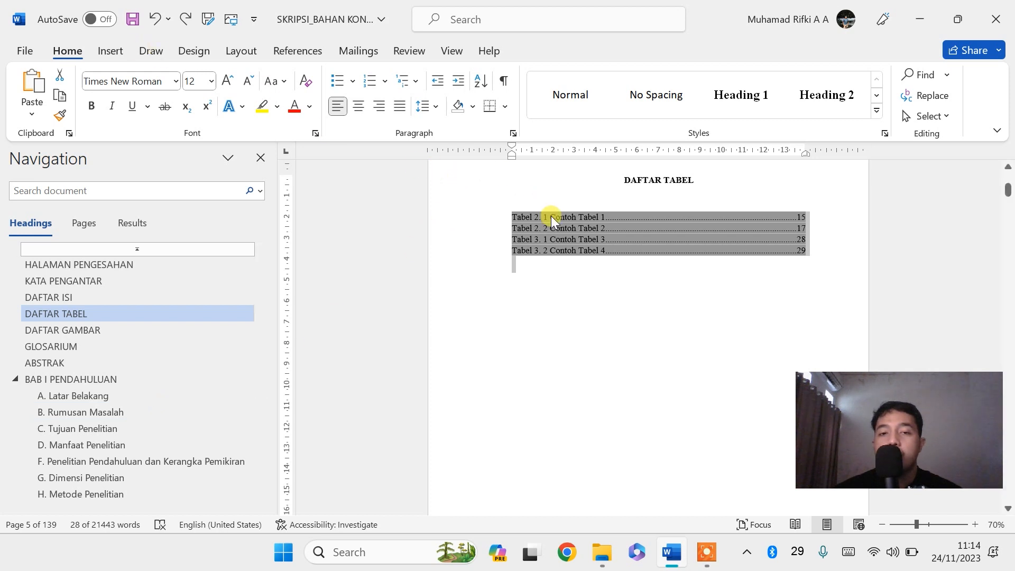
{"action": "right_click", "coordinate": [560, 229]}
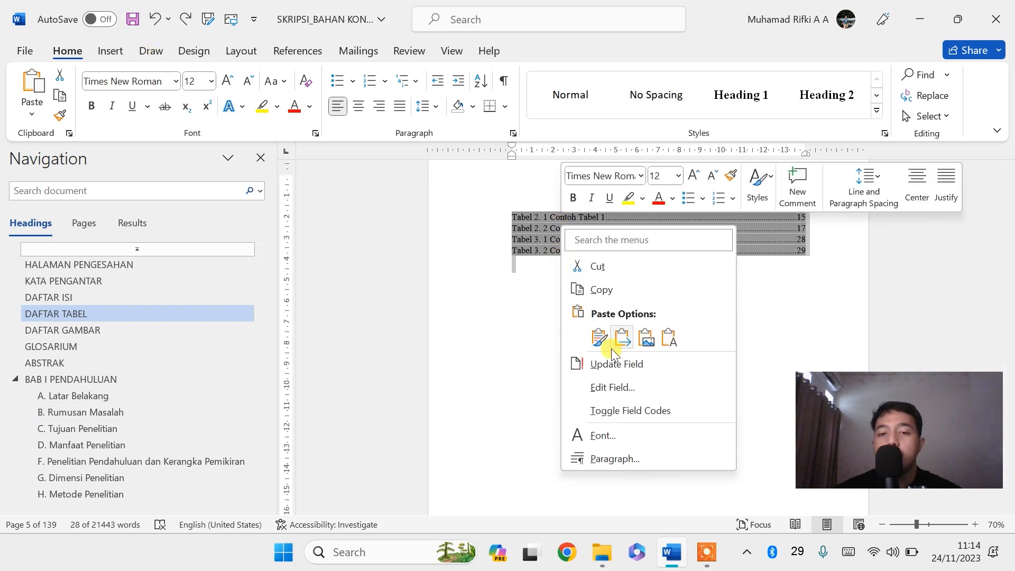
{"action": "left_click", "coordinate": [618, 370]}
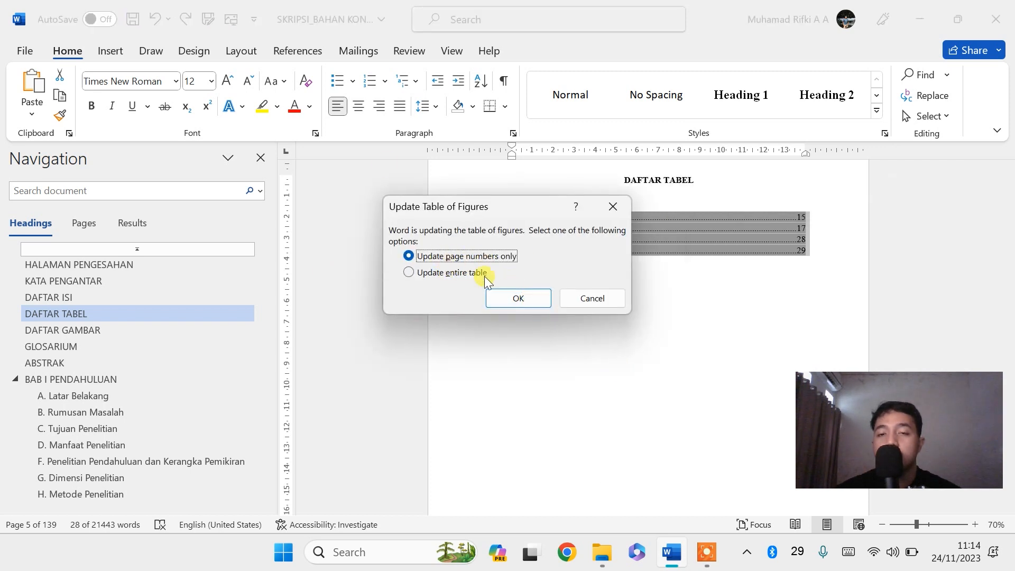
{"action": "left_click", "coordinate": [510, 298]}
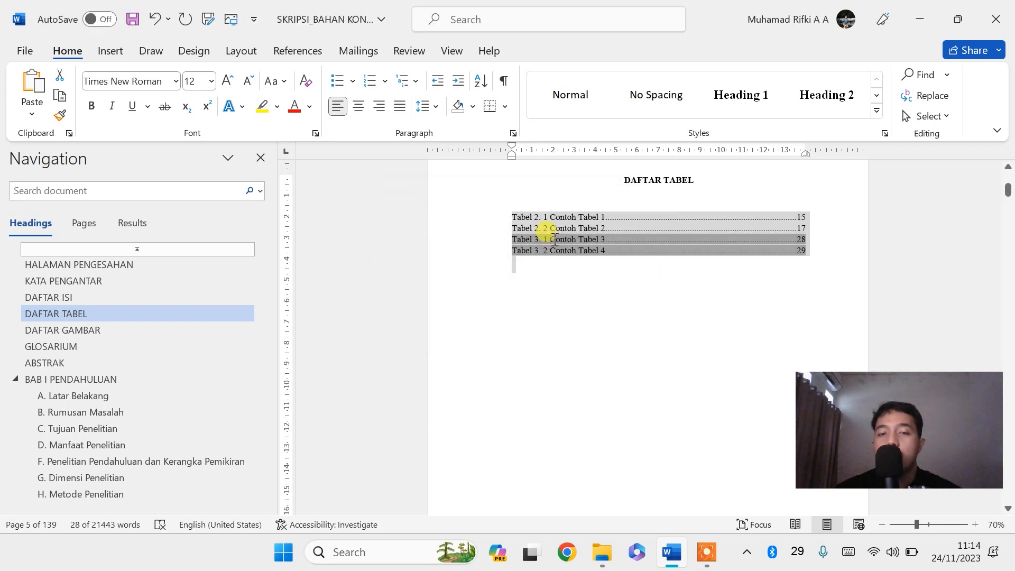
{"action": "mouse_move", "coordinate": [801, 218]}
{"action": "left_mouse_down"}
{"action": "mouse_move", "coordinate": [812, 250]}
{"action": "mouse_move", "coordinate": [785, 213]}
{"action": "mouse_move", "coordinate": [711, 301]}
{"action": "mouse_move", "coordinate": [703, 340]}
{"action": "left_mouse_up"}
{"action": "left_click", "coordinate": [811, 249]}
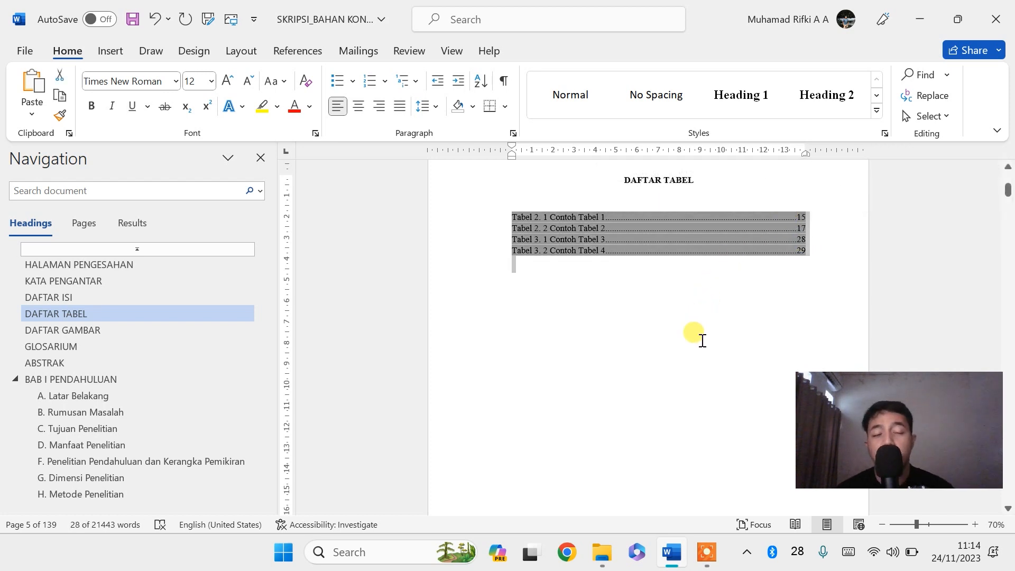